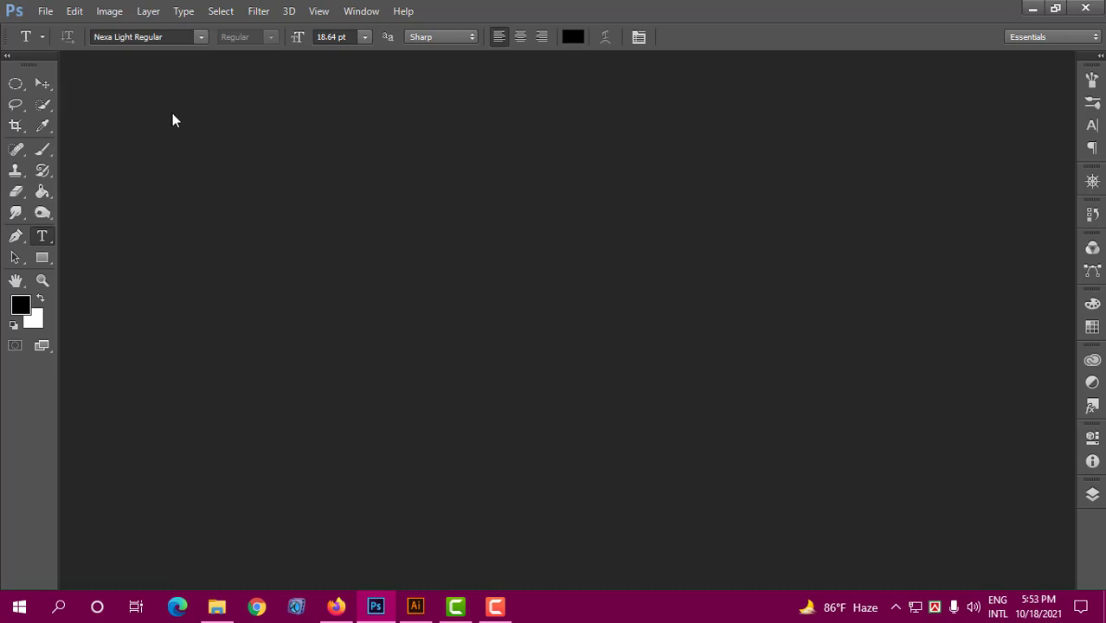
# Bring Adobe Illustrator to the front using its taskbar icon
pyautogui.click(417, 606)
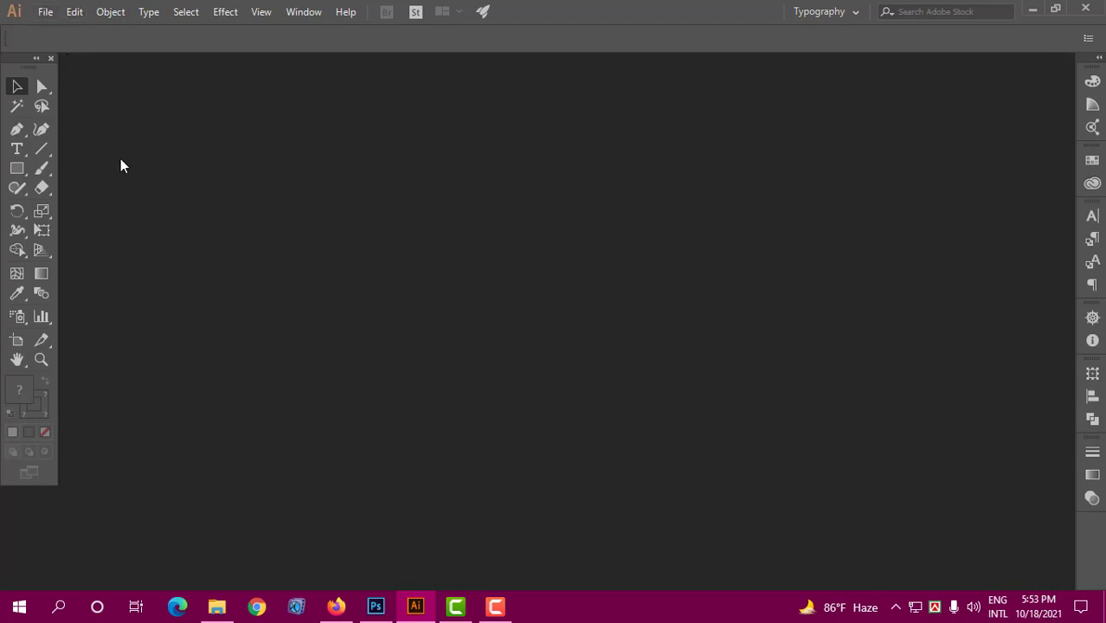
# Return to Photoshop with Alt+Tab and float the Tools panel off the dock
pyautogui.hotkey('alt', 'Tab')
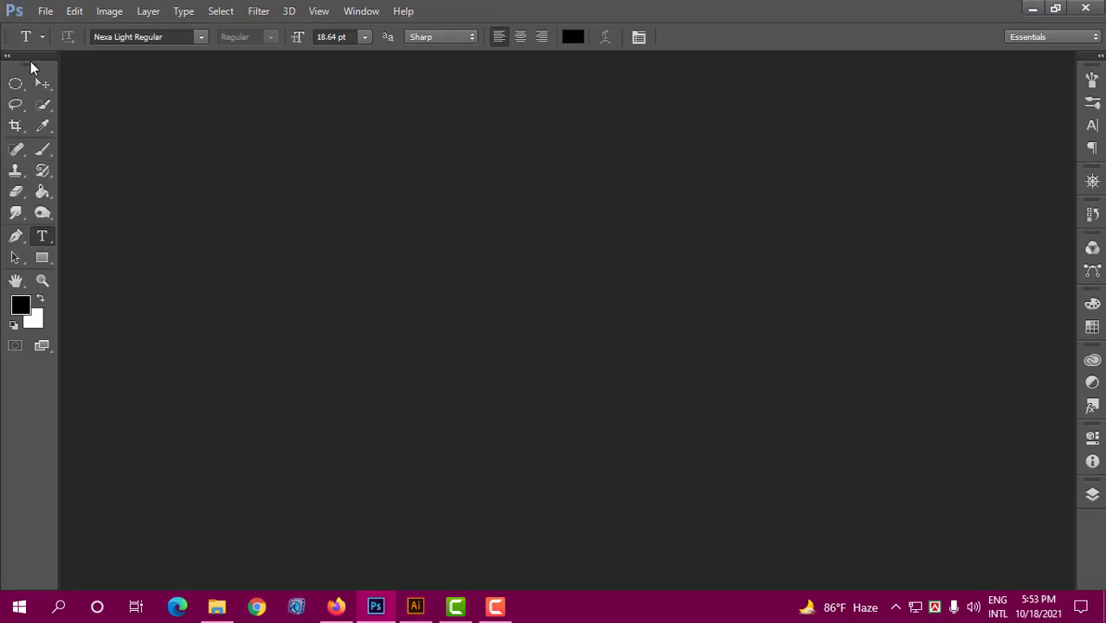
pyautogui.moveTo(27, 69); pyautogui.dragTo(28, 66)
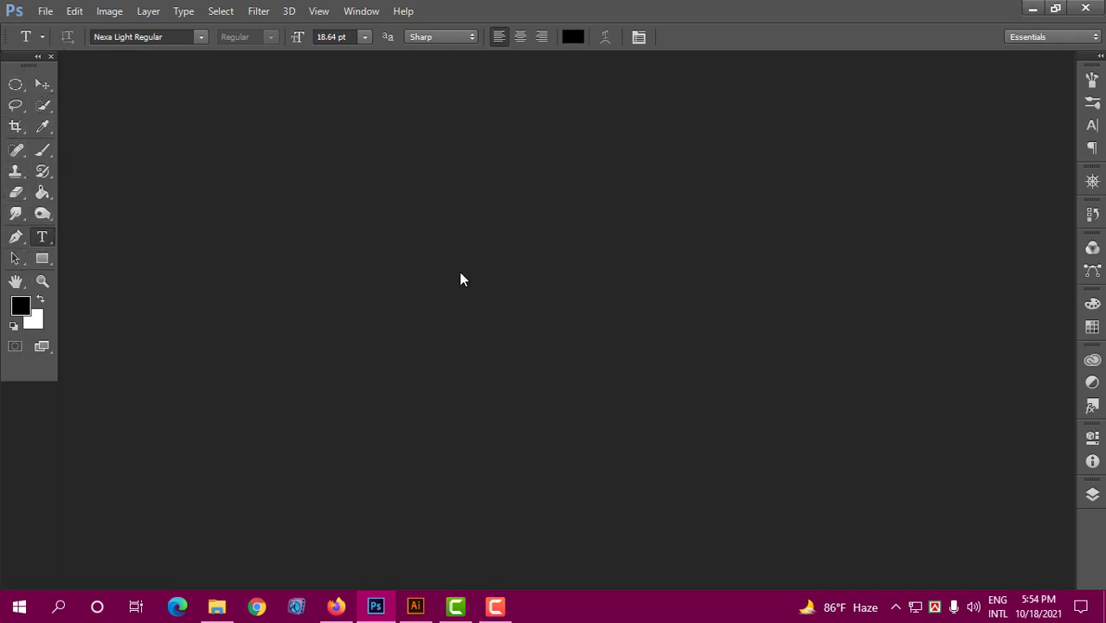
# Expand and collapse the empty Layers panel, then bring Illustrator forward
pyautogui.click(1093, 495)
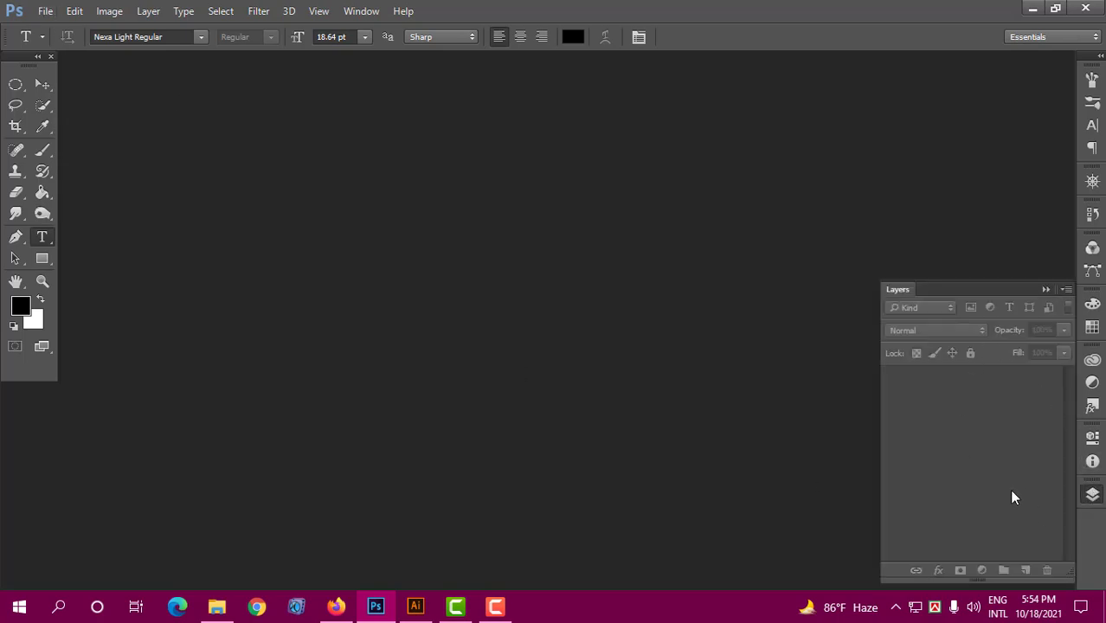
pyautogui.click(1093, 496)
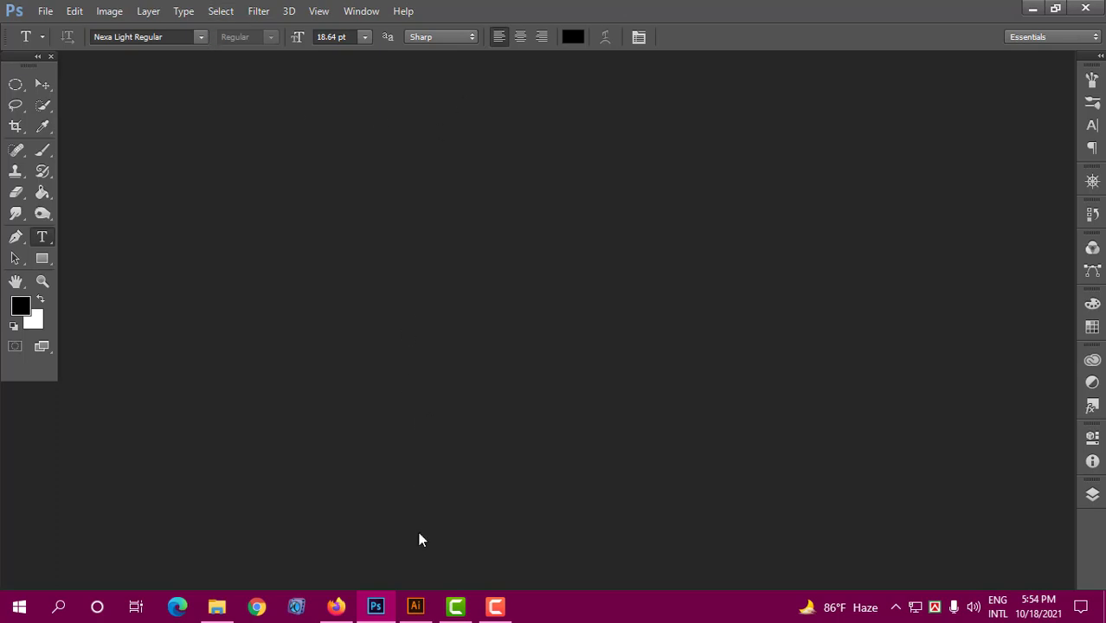
pyautogui.click(416, 606)
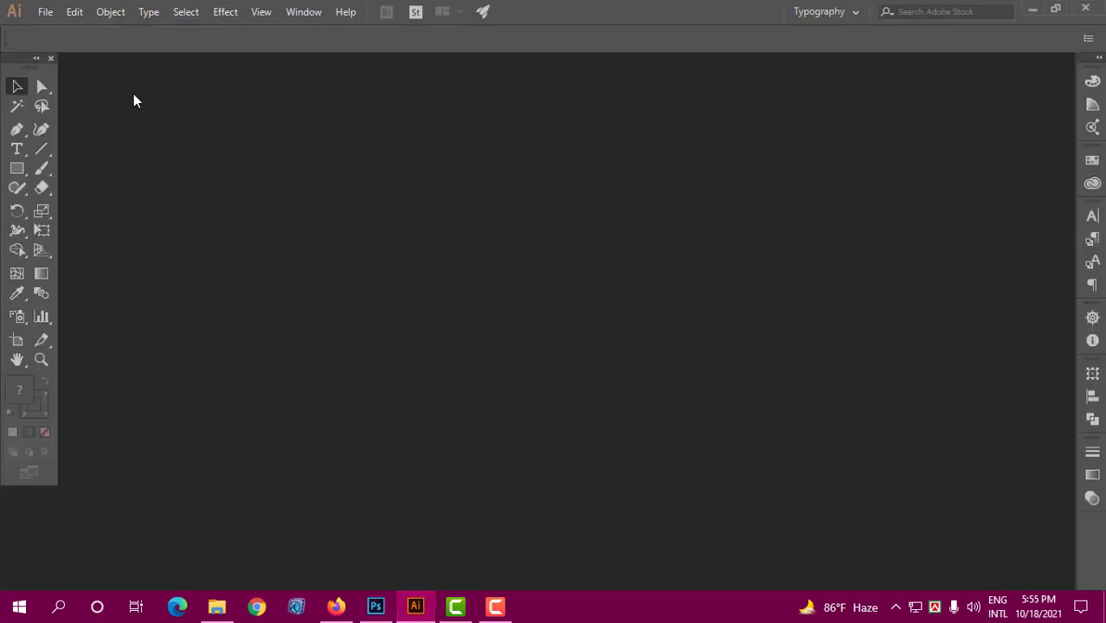
# Toggle between Photoshop and Illustrator via the taskbar several times, ending on Photoshop
pyautogui.click(375, 606)
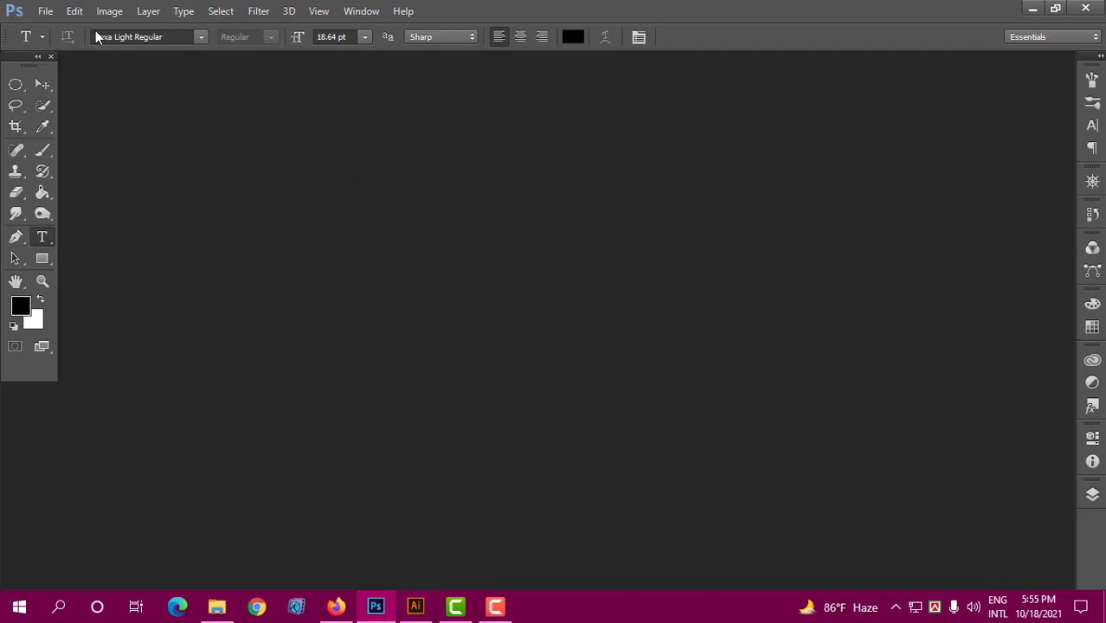
pyautogui.click(415, 606)
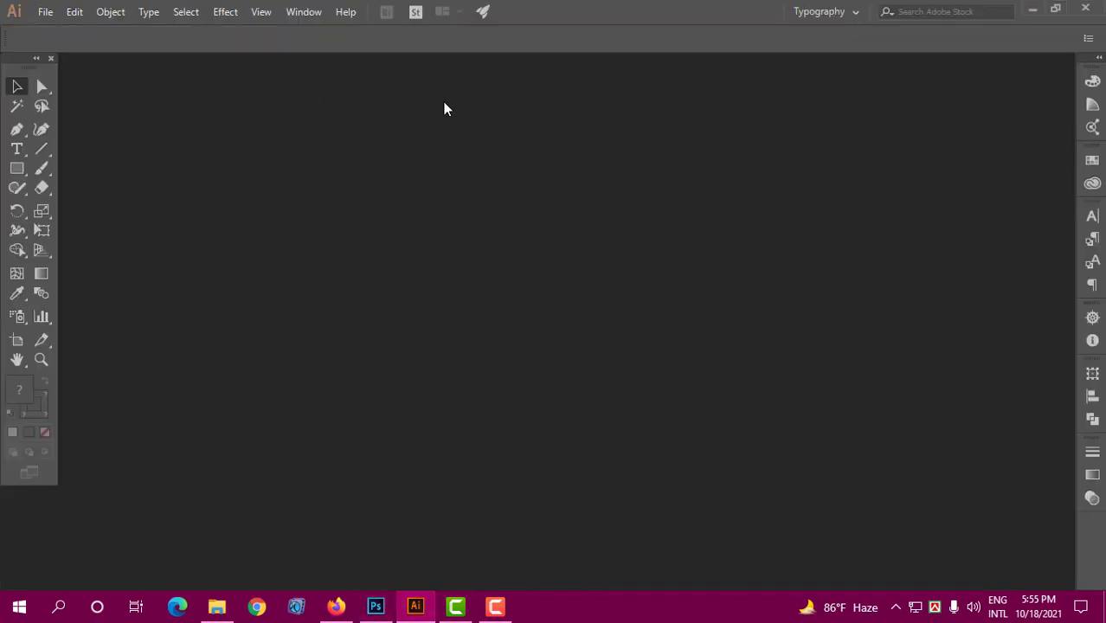
pyautogui.click(381, 605)
pyautogui.click(383, 606)
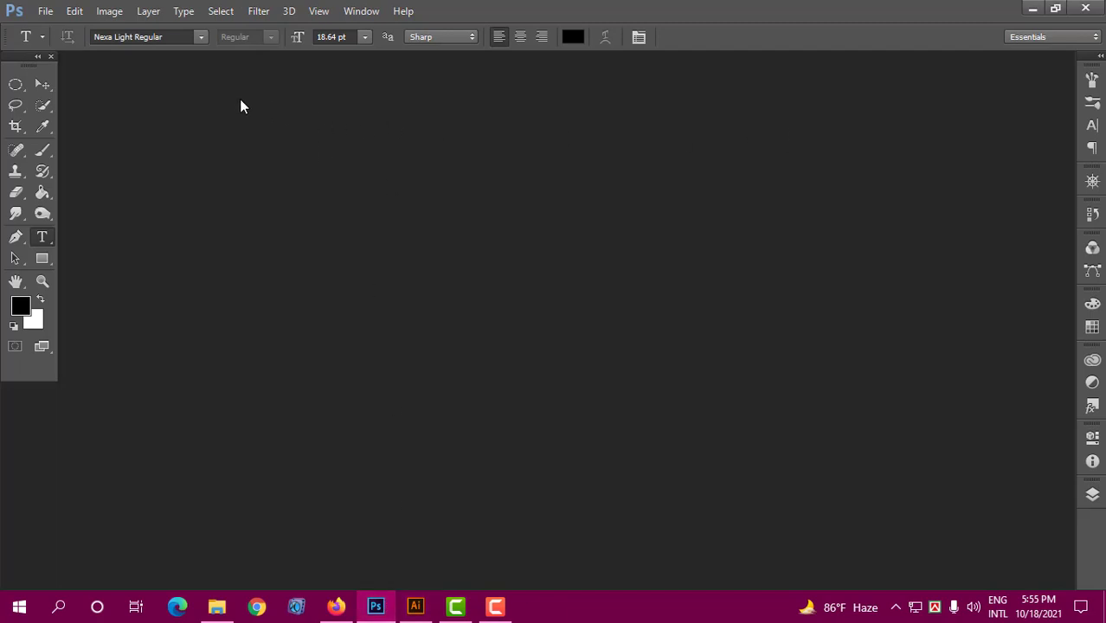
pyautogui.click(418, 604)
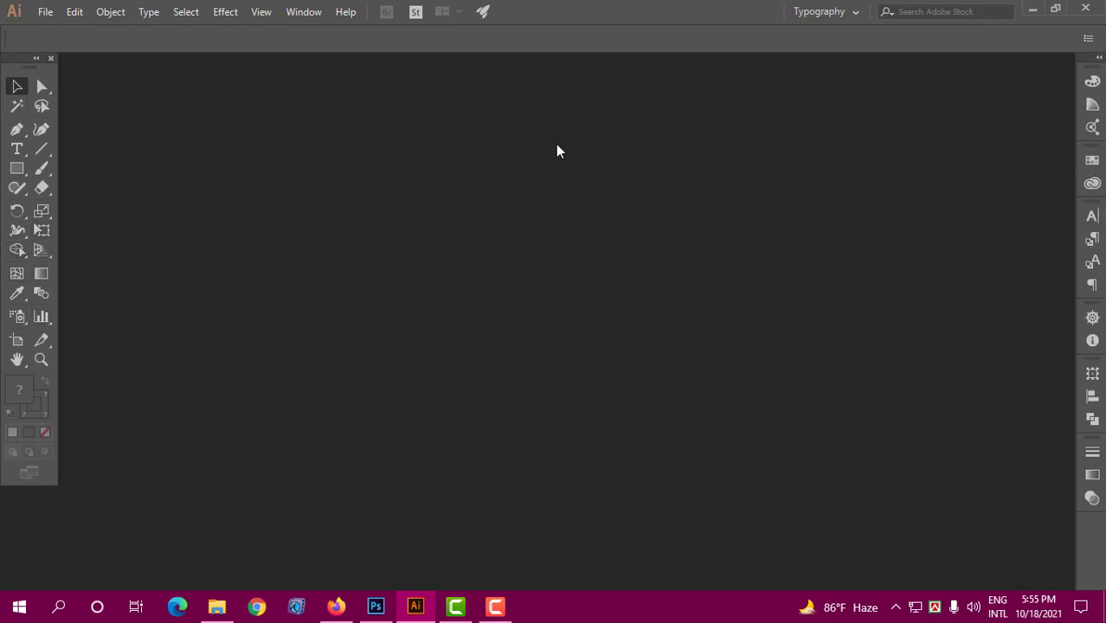
pyautogui.click(377, 606)
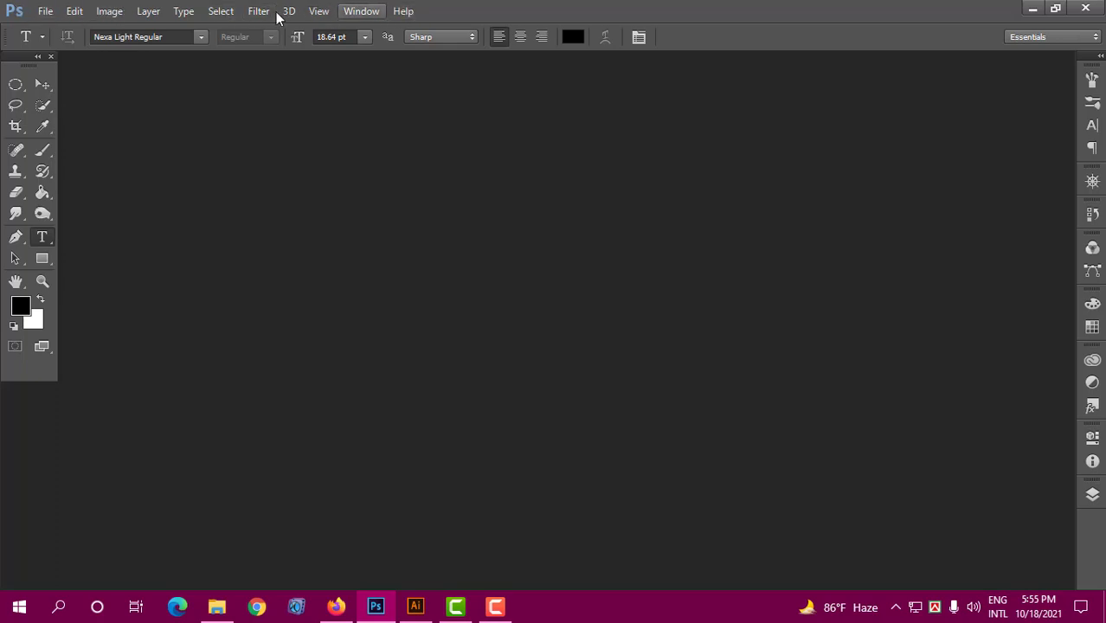
# Browse the menus from Edit through Help, then select the Move tool
pyautogui.click(75, 11)
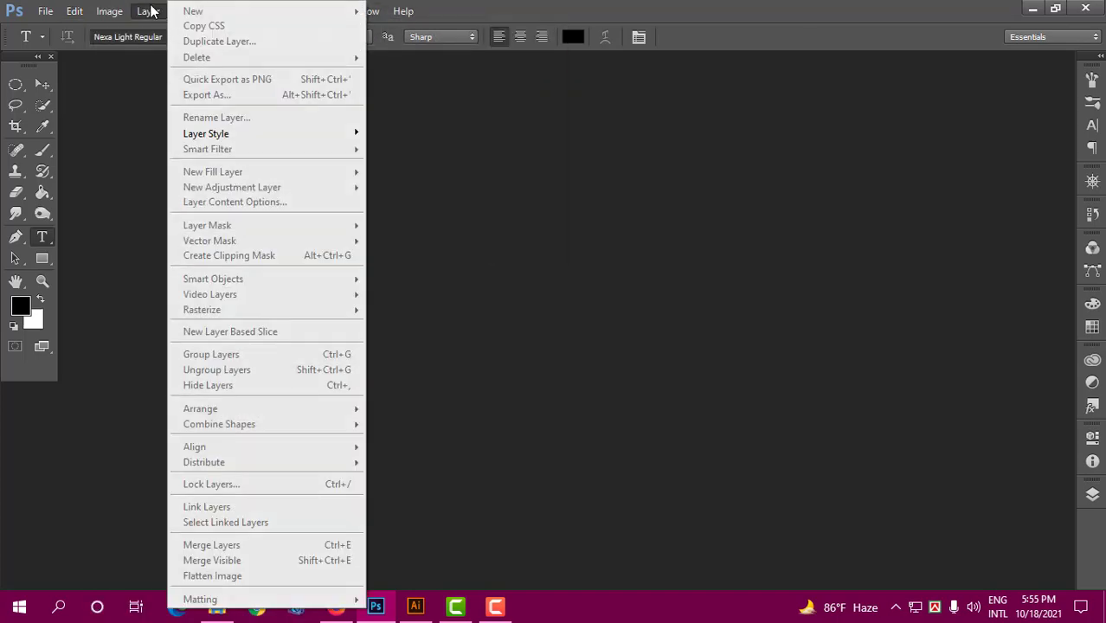
pyautogui.click(576, 7)
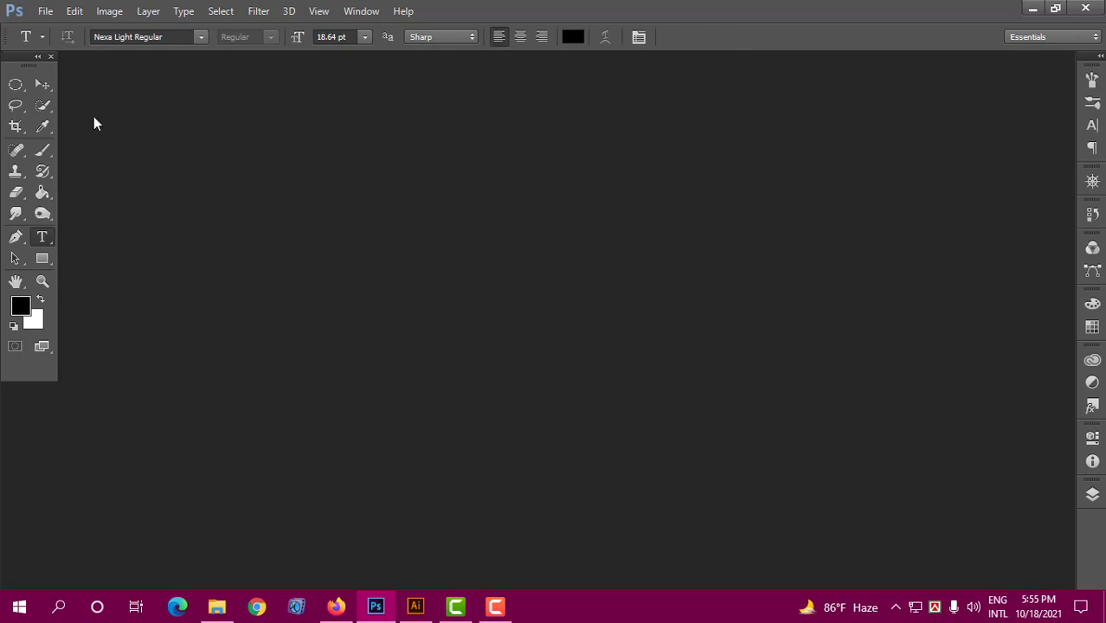
pyautogui.click(45, 83)
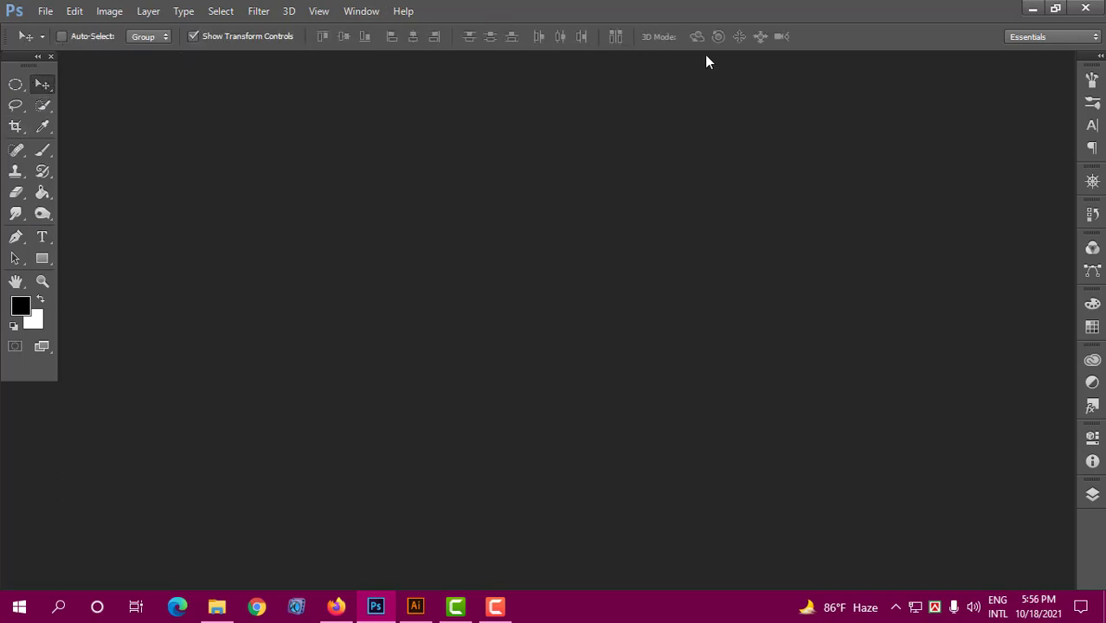
# Try the Spot Healing, Marquee and Move tools, settling on the Brush tool
pyautogui.click(15, 150)
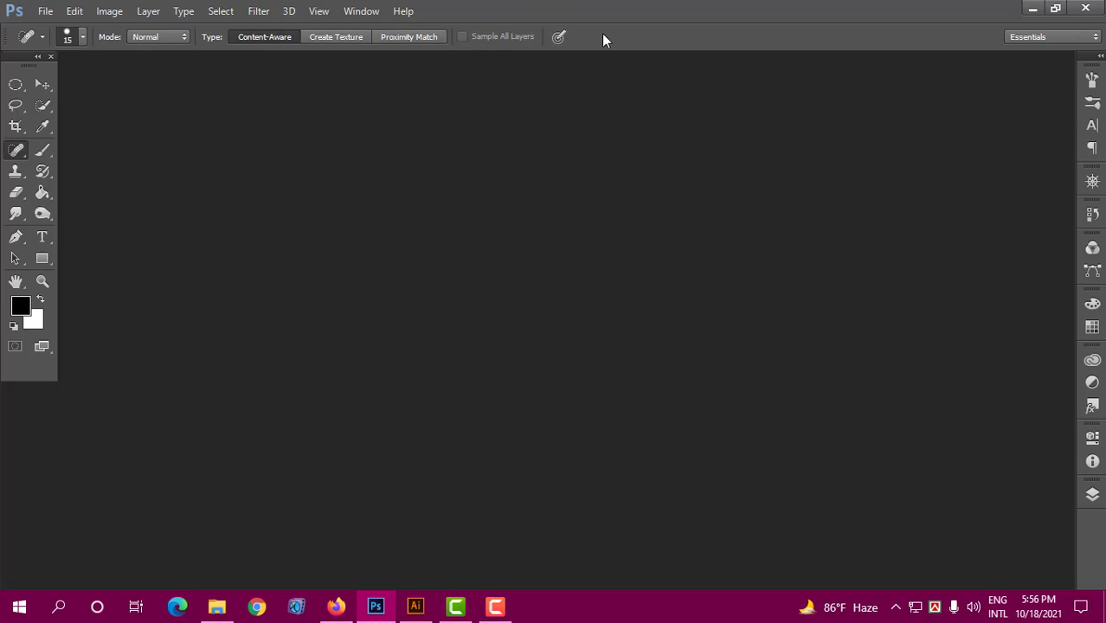
pyautogui.click(14, 84)
pyautogui.click(42, 84)
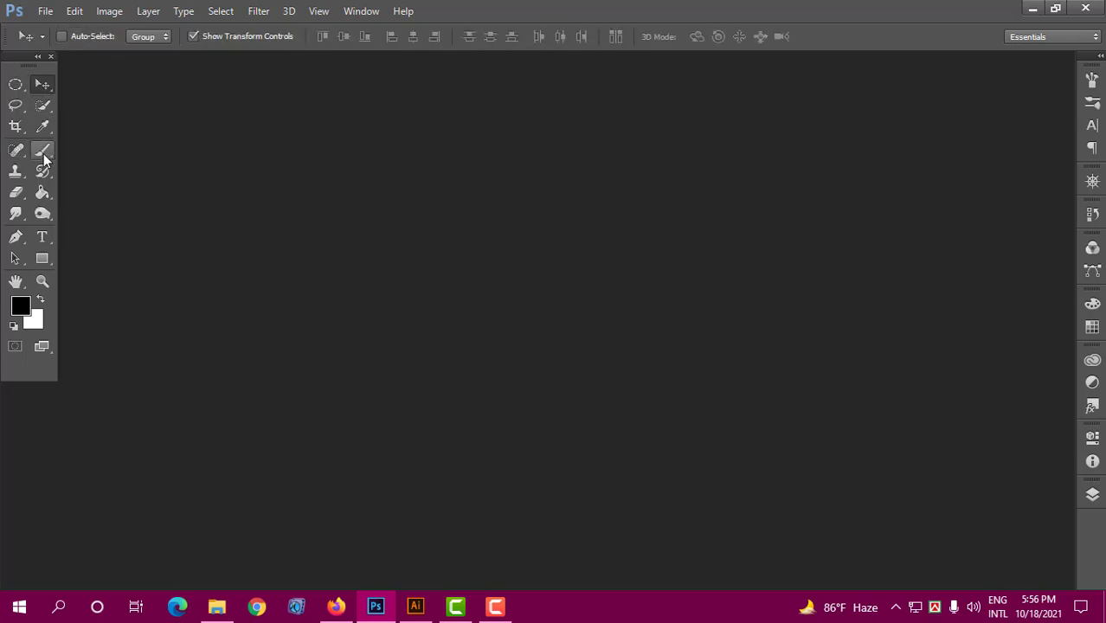
pyautogui.click(42, 150)
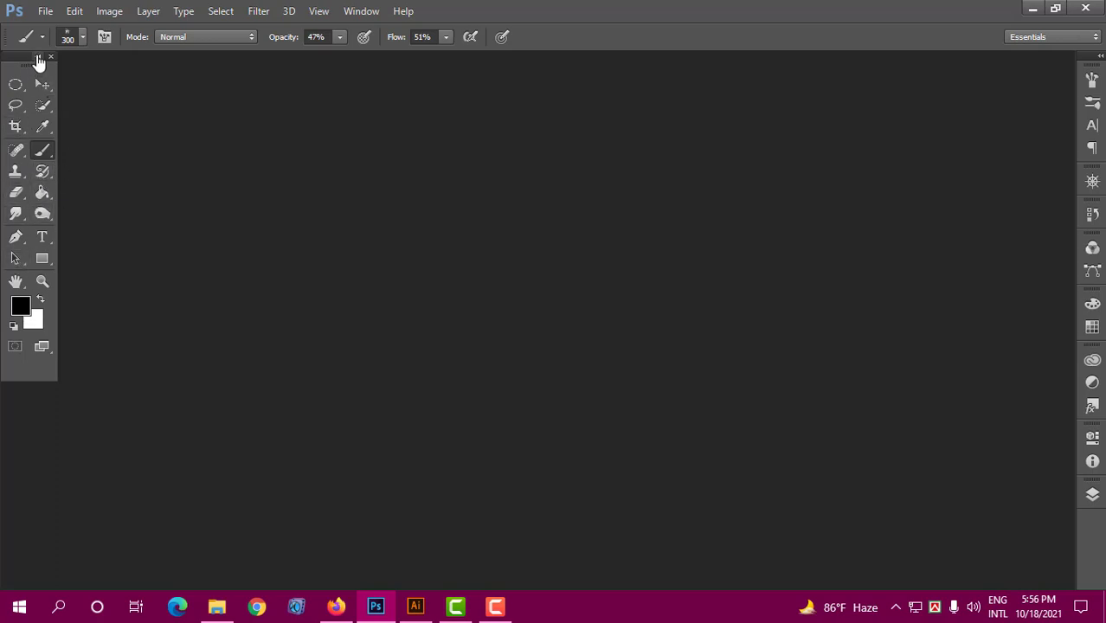
# Toggle the toolbox between one and two columns, then dock it back at full height
pyautogui.click(38, 58)
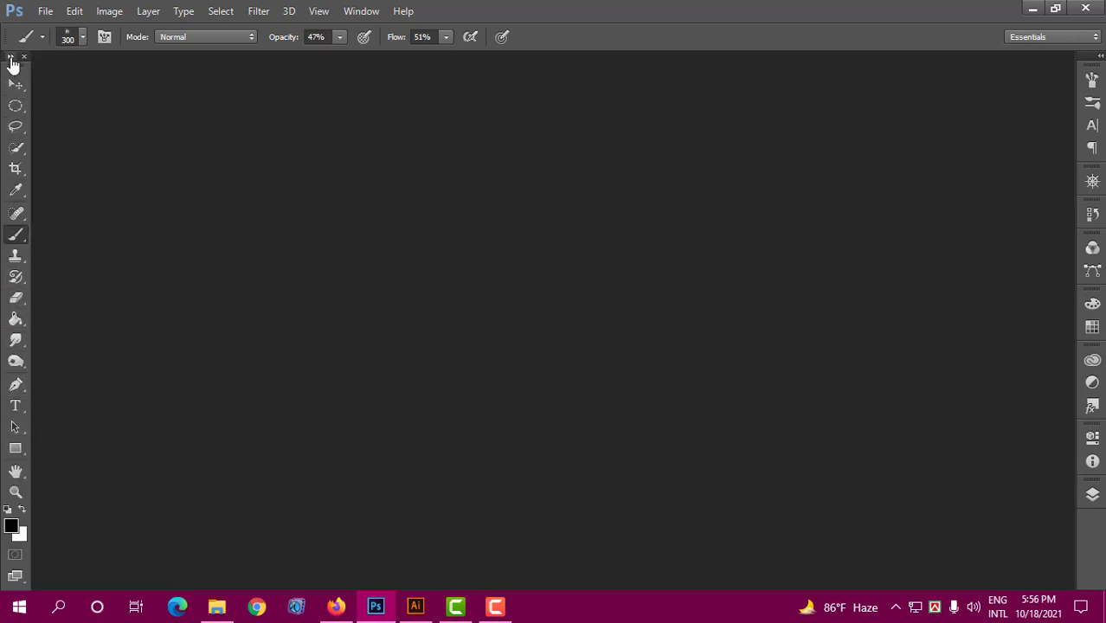
pyautogui.click(12, 58)
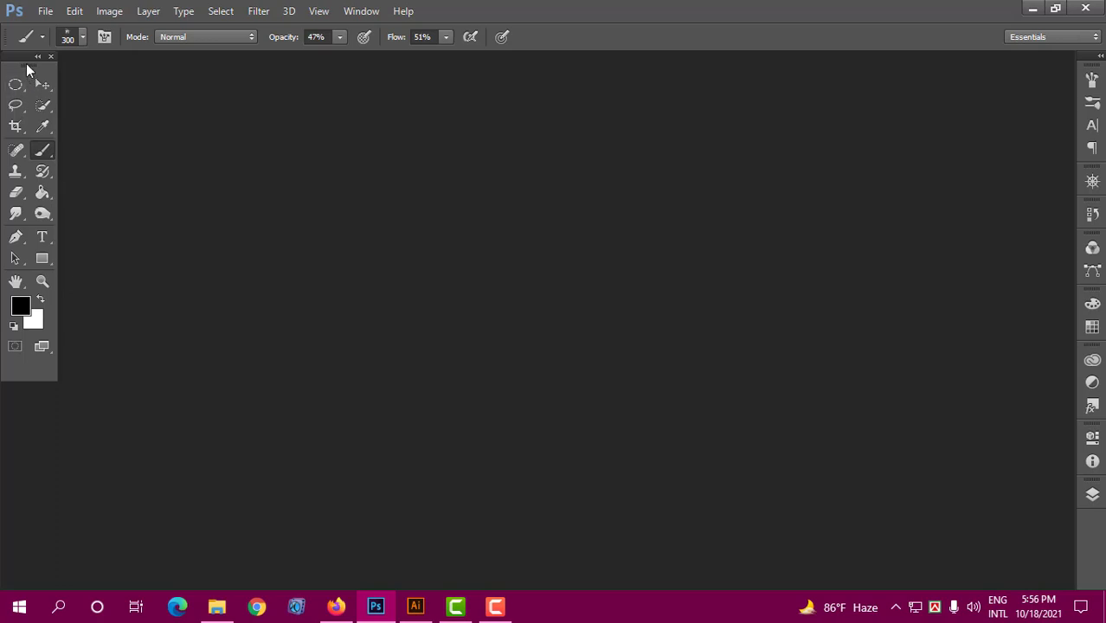
pyautogui.moveTo(27, 70)
pyautogui.mouseDown()
pyautogui.moveTo(703, 162)
pyautogui.moveTo(249, 180)
pyautogui.moveTo(56, 84)
pyautogui.moveTo(11, 84)
pyautogui.mouseUp()
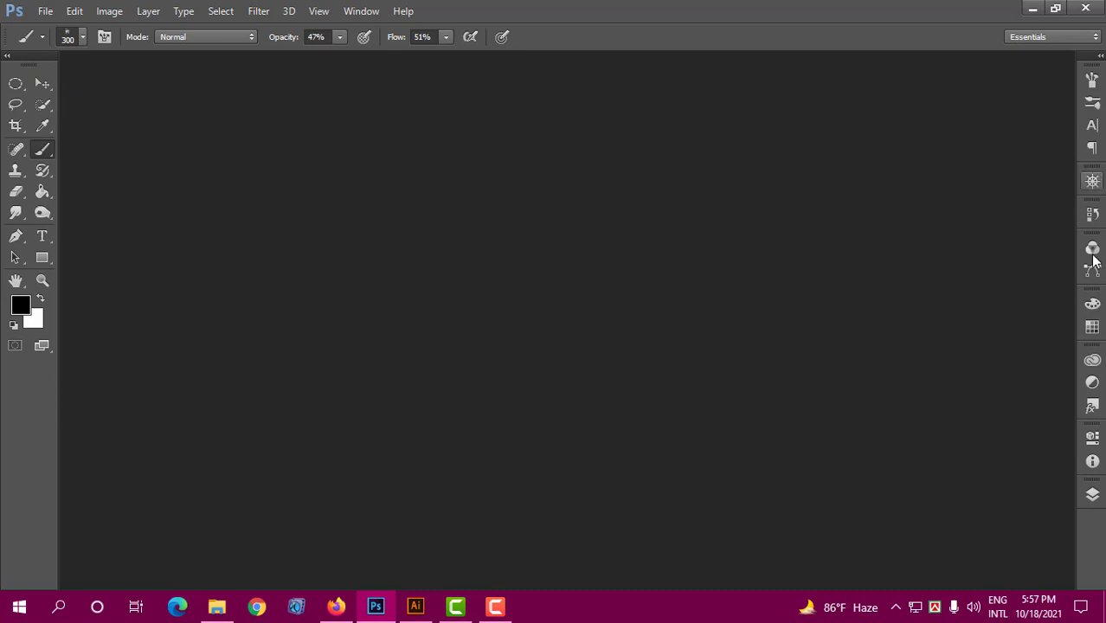
# Open the Brush, Paragraph, Character, Navigator, History and Channels dock panels, then the Window menu
pyautogui.click(1093, 81)
pyautogui.click(1092, 148)
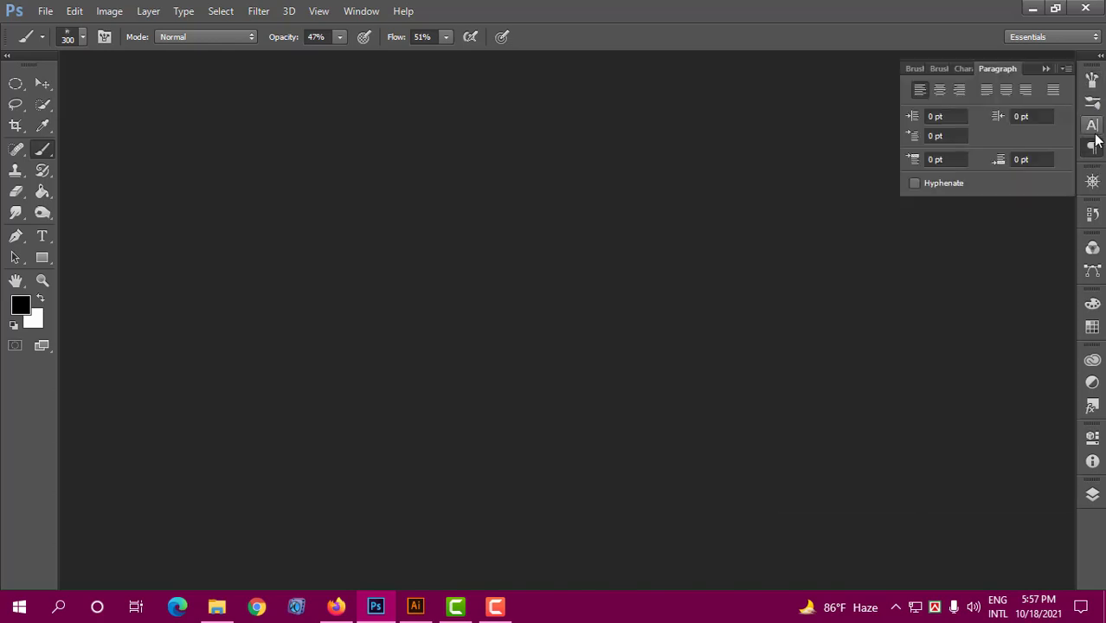
pyautogui.click(1092, 125)
pyautogui.click(1093, 181)
pyautogui.click(1093, 214)
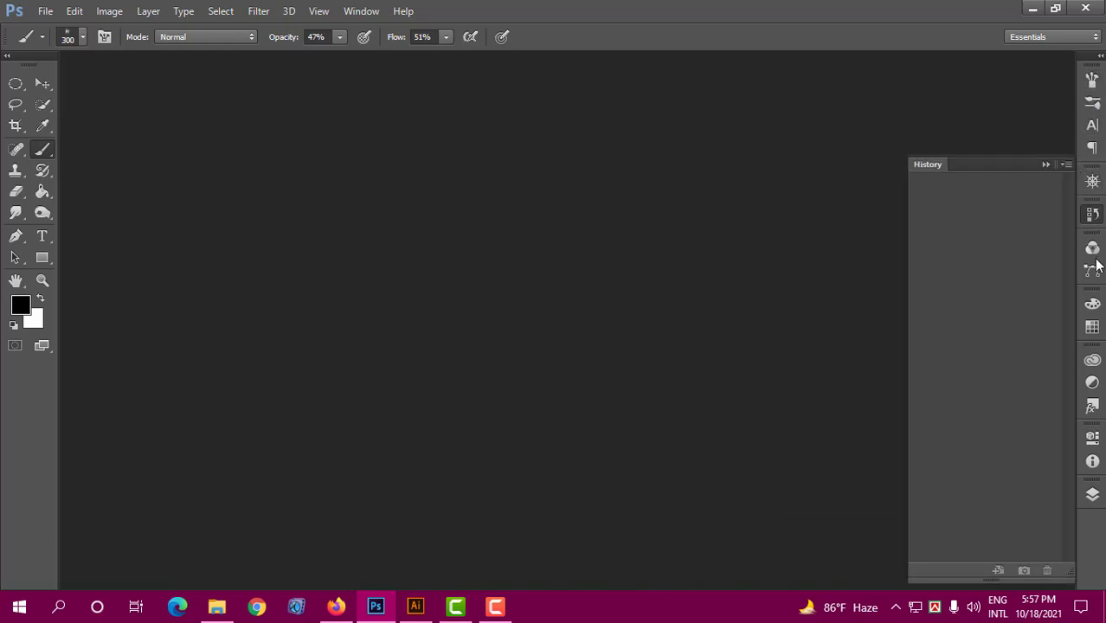
pyautogui.click(1095, 250)
pyautogui.click(1093, 272)
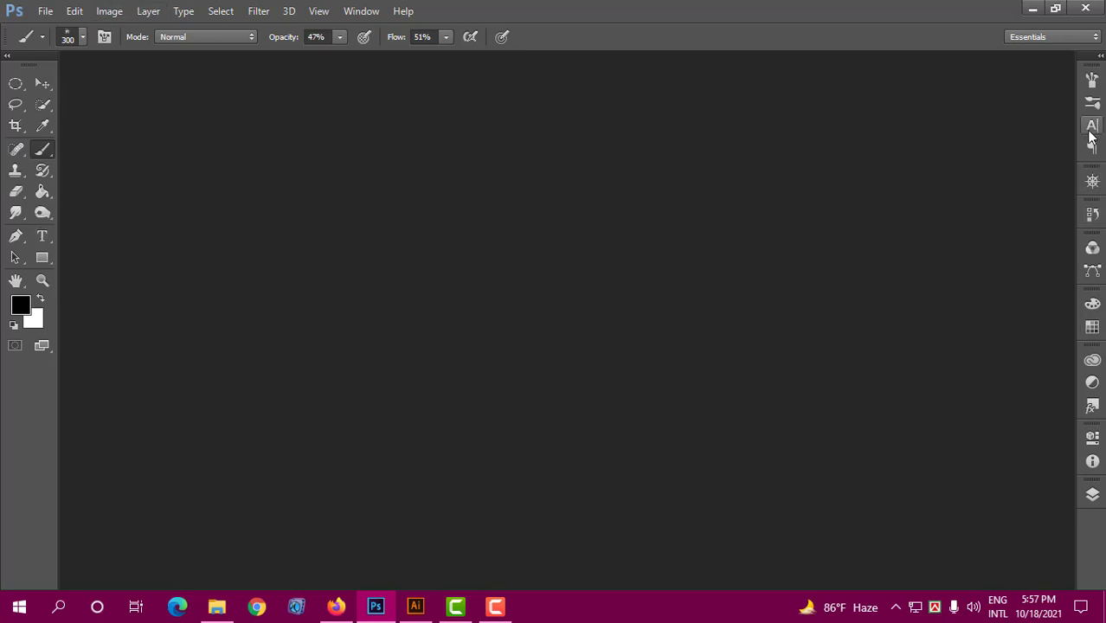
pyautogui.click(361, 10)
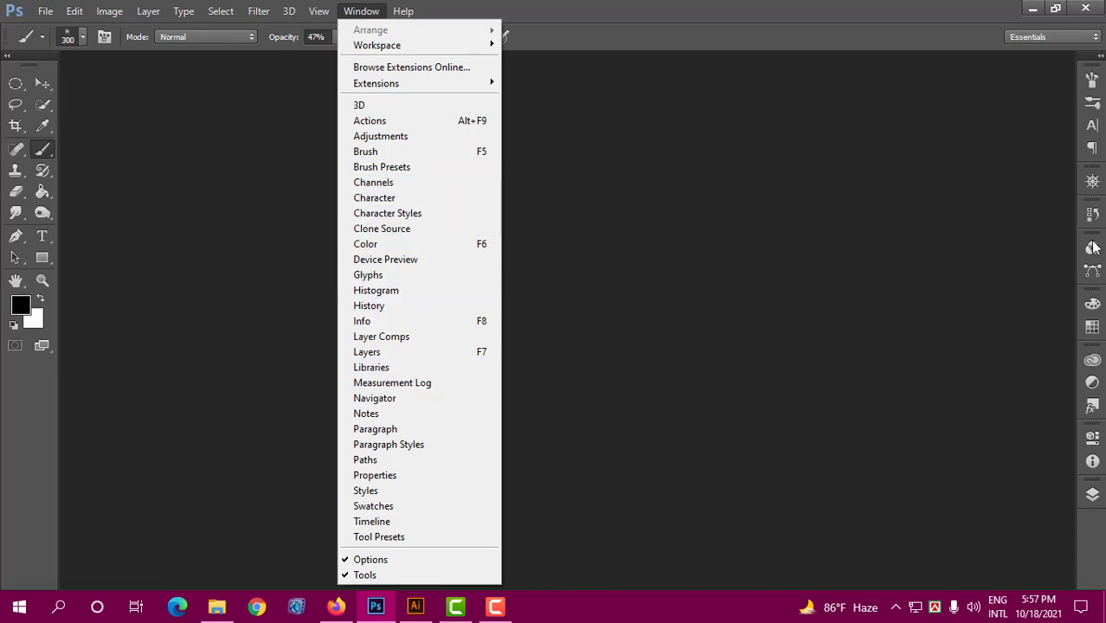
# Show Navigator and Actions from the Window menu, then collapse the Actions panel
pyautogui.click(382, 399)
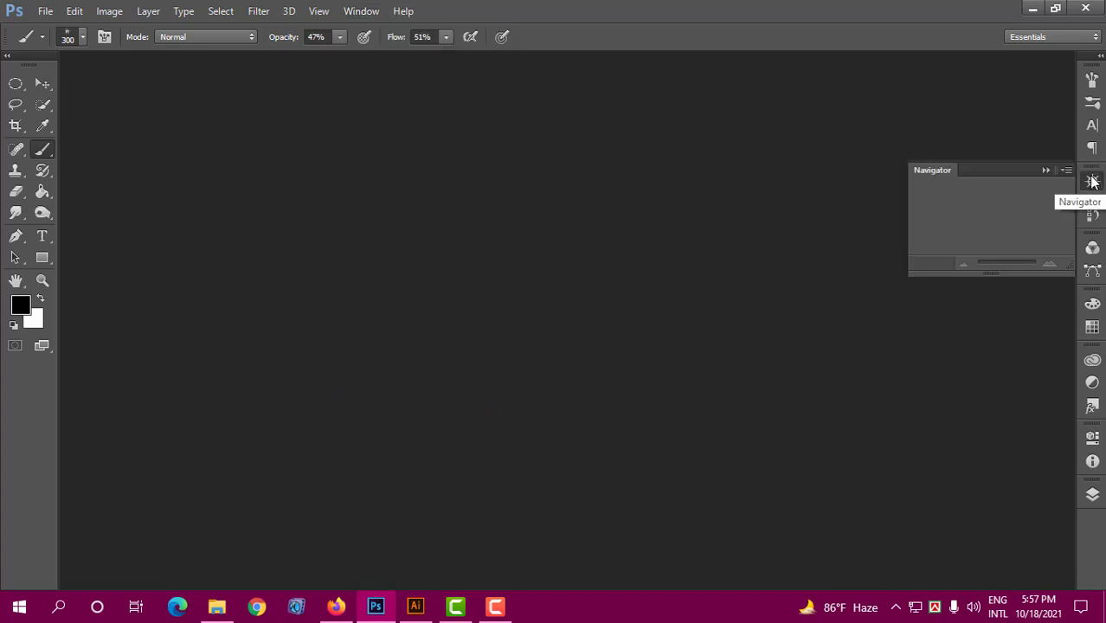
pyautogui.click(361, 11)
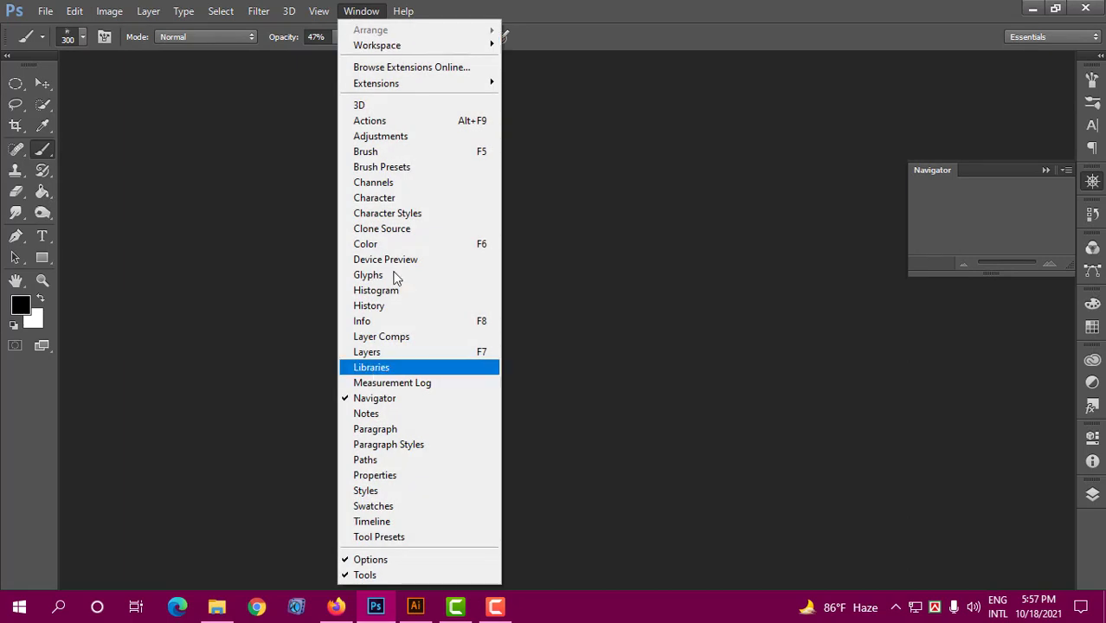
pyautogui.click(408, 309)
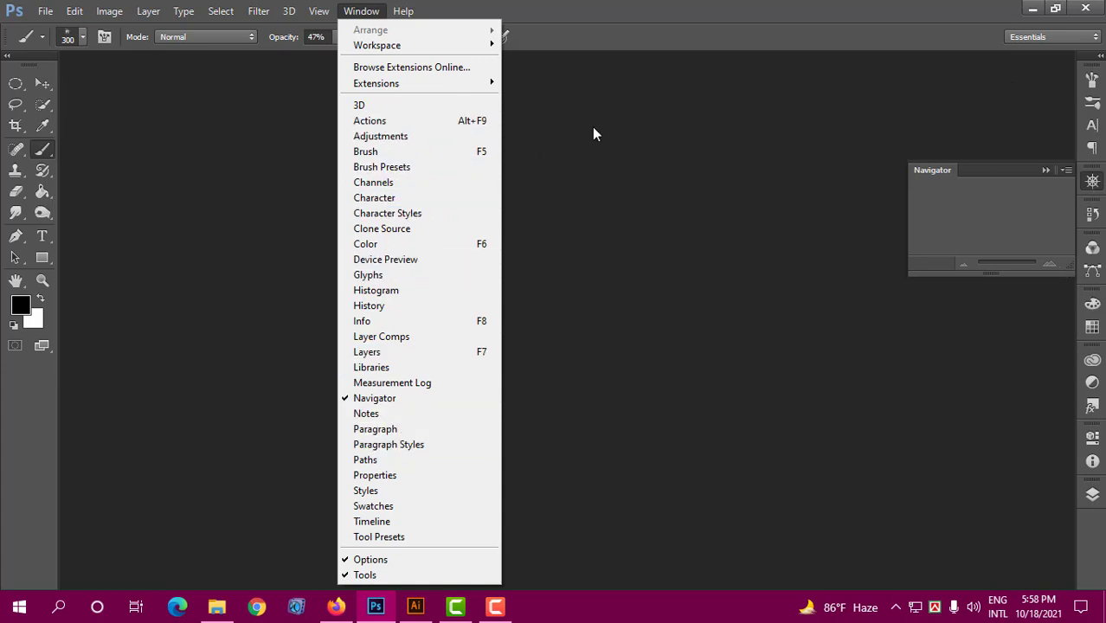
pyautogui.click(382, 121)
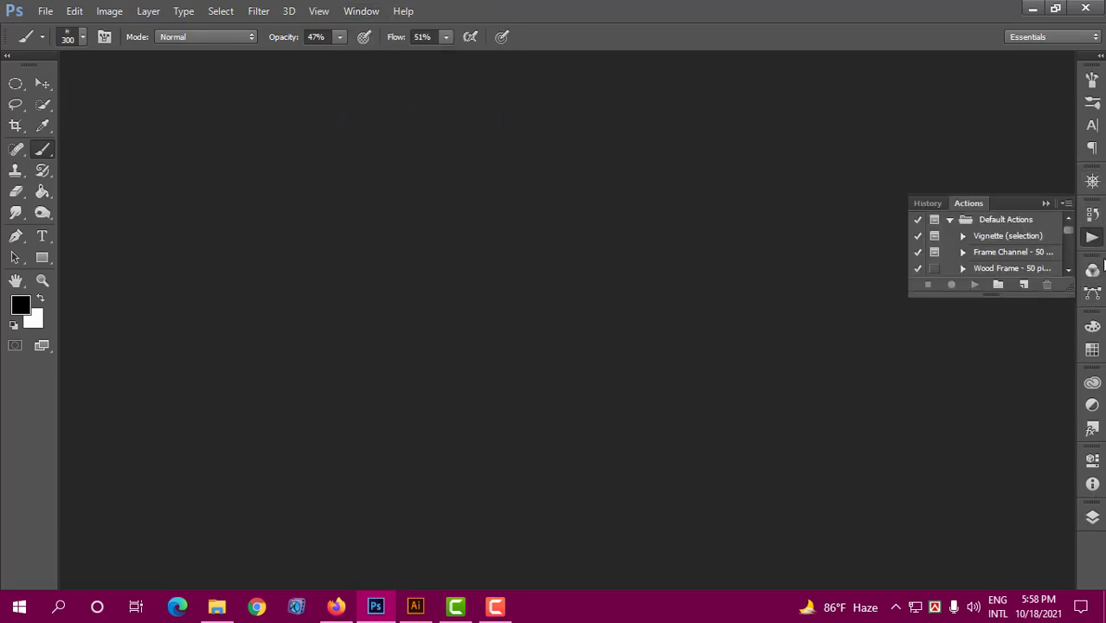
pyautogui.click(1093, 238)
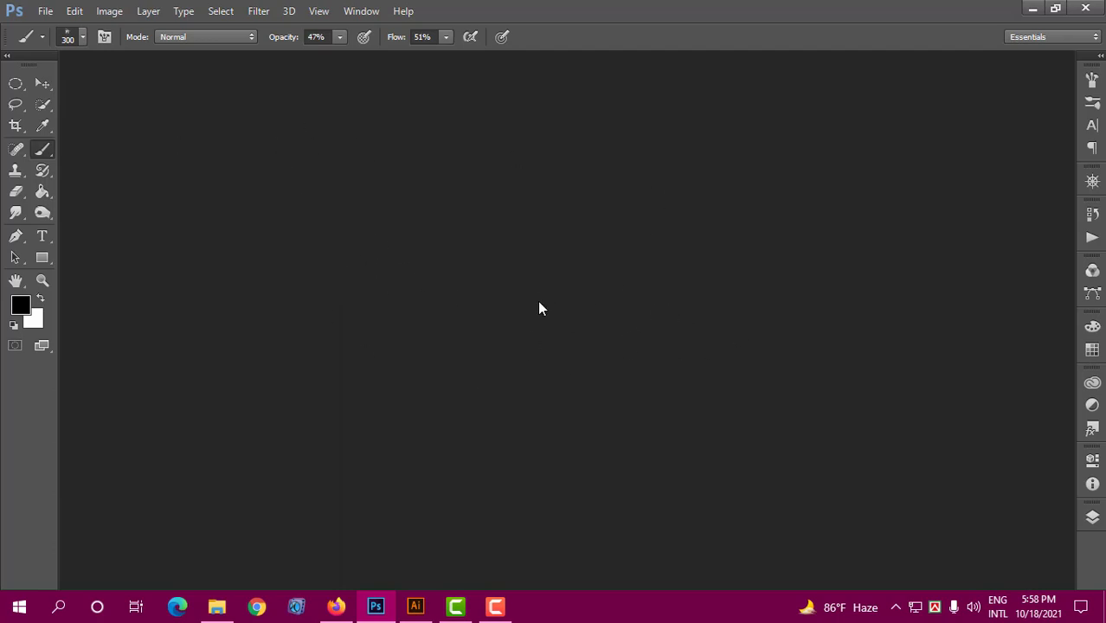
# Start a new document via File > New and reposition its settings window
pyautogui.click(45, 12)
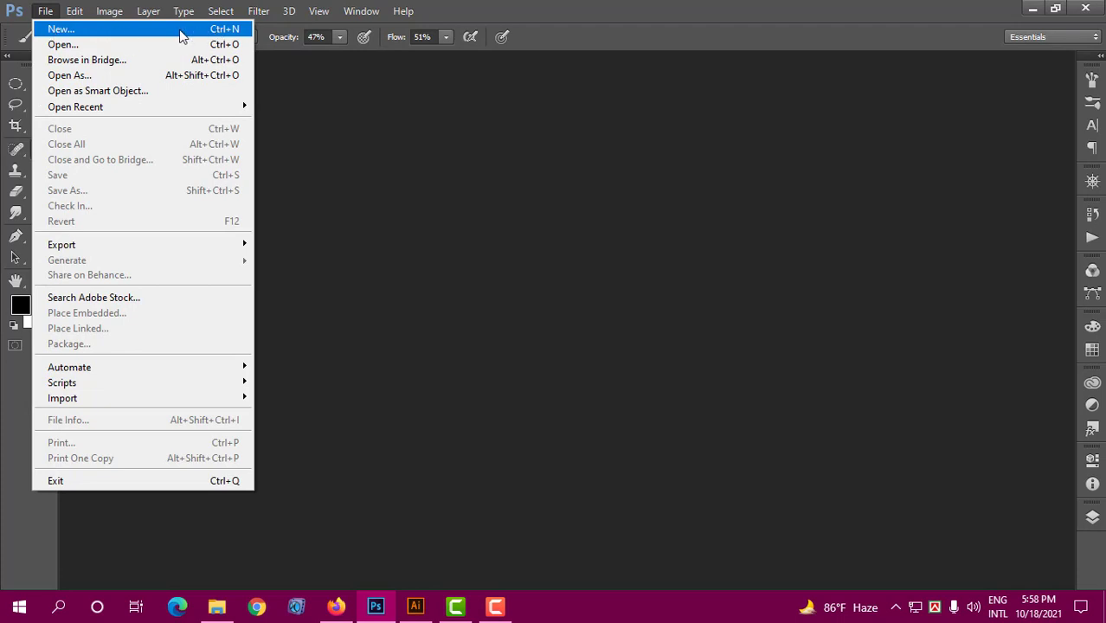
pyautogui.click(182, 30)
pyautogui.moveTo(506, 141); pyautogui.dragTo(511, 130)
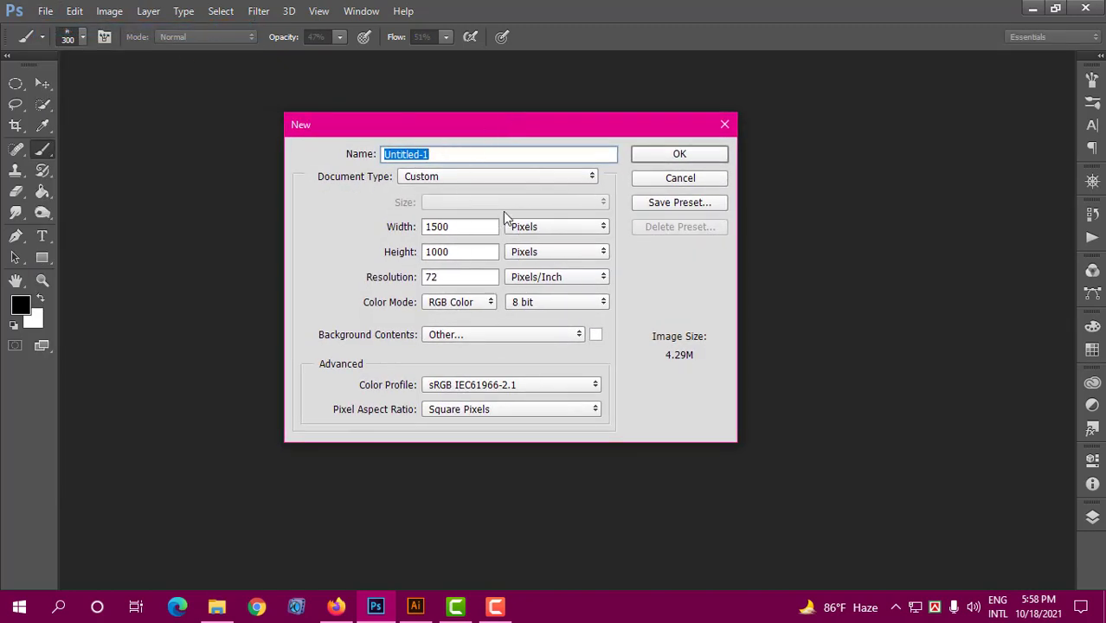
pyautogui.moveTo(520, 128)
pyautogui.mouseDown()
pyautogui.moveTo(487, 129)
pyautogui.moveTo(576, 139)
pyautogui.mouseUp()
pyautogui.click(457, 164)
pyautogui.moveTo(404, 165); pyautogui.dragTo(483, 166)
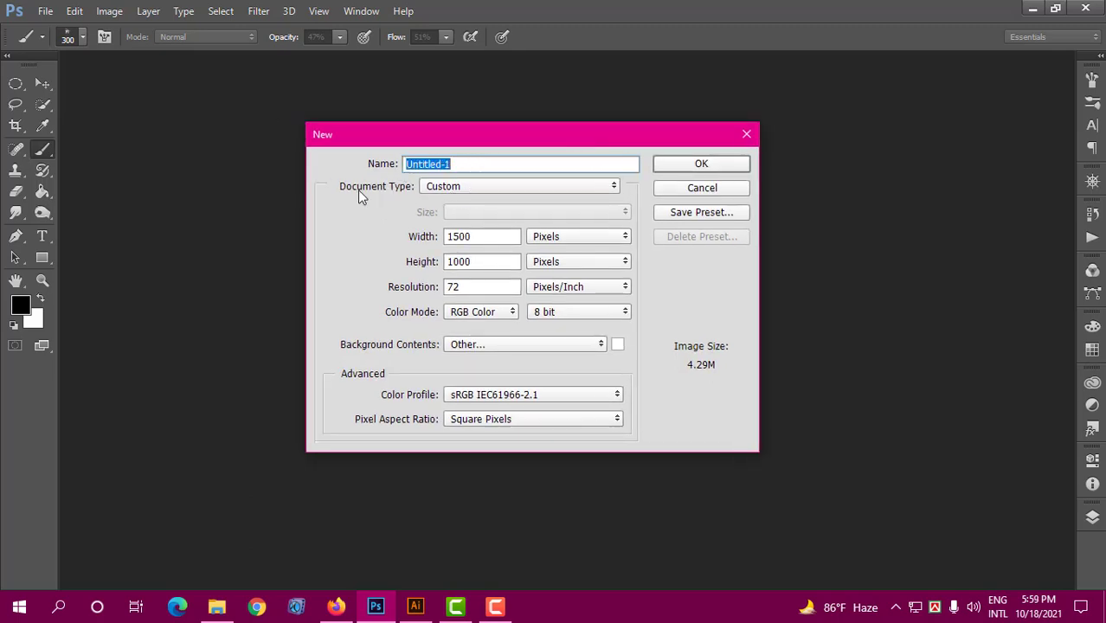
# Try the Photo 3 x 2 inch preset, then set Document Type back to Custom
pyautogui.click(467, 186)
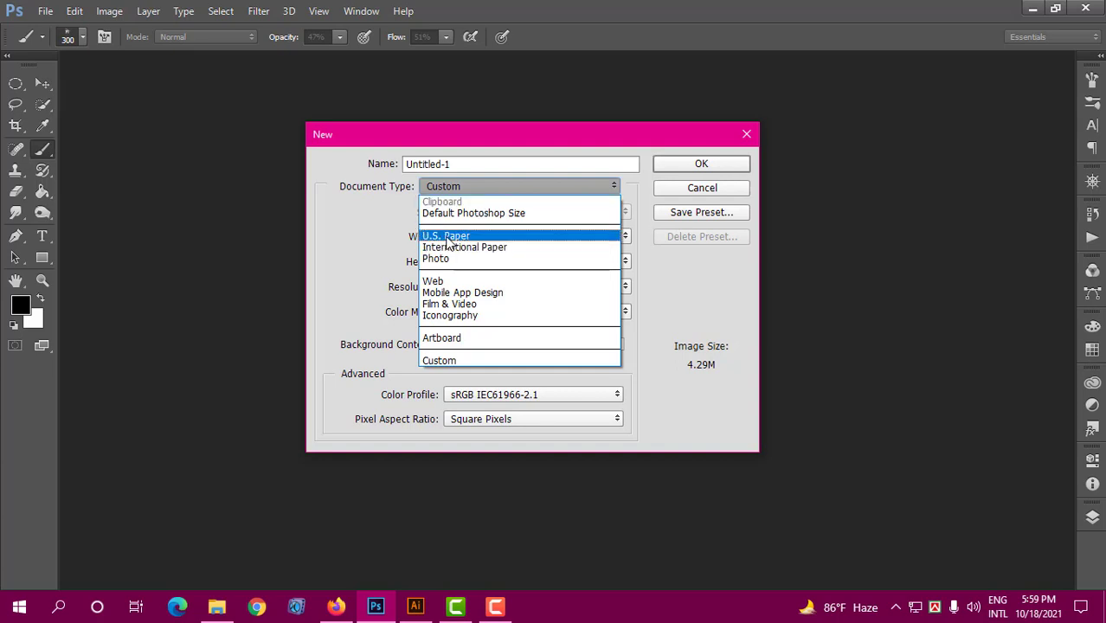
pyautogui.click(486, 182)
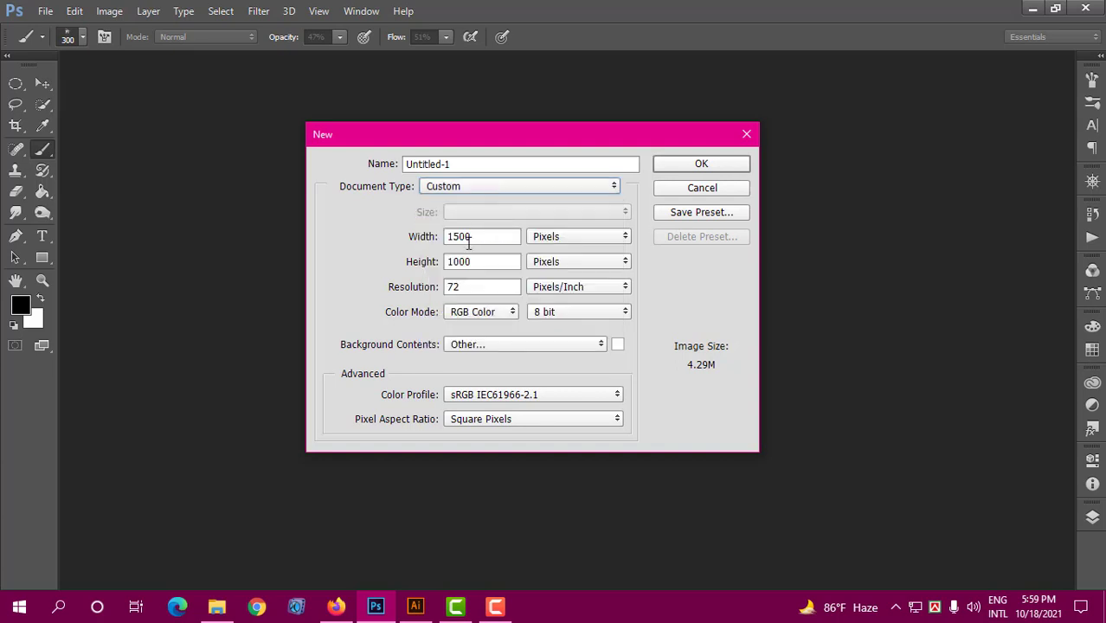
pyautogui.click(478, 181)
pyautogui.click(504, 186)
pyautogui.click(476, 189)
pyautogui.click(468, 258)
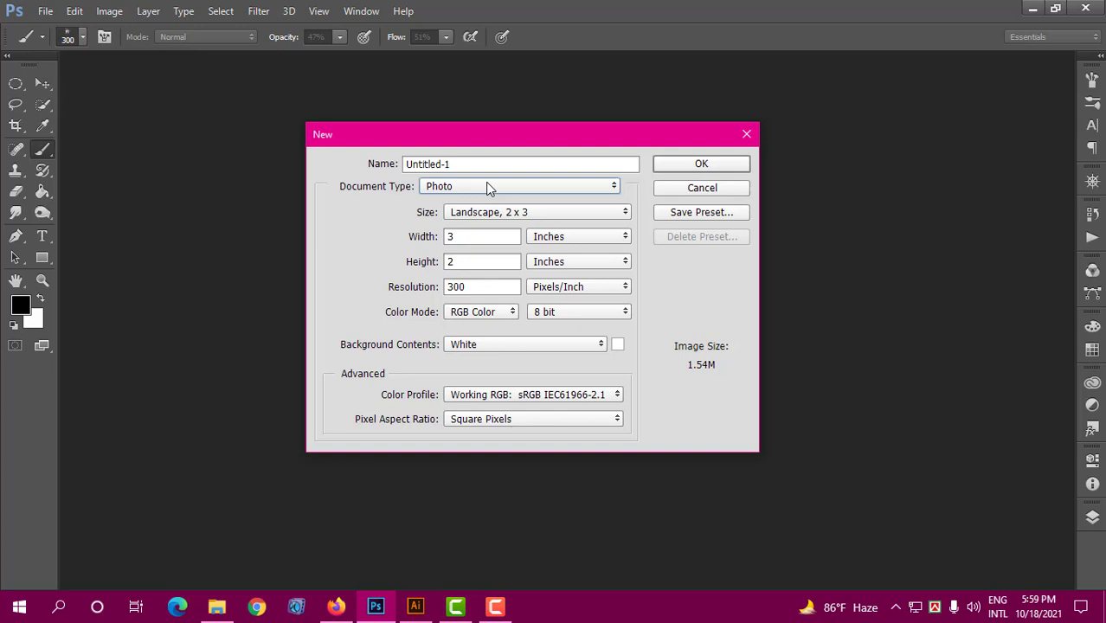
pyautogui.click(487, 186)
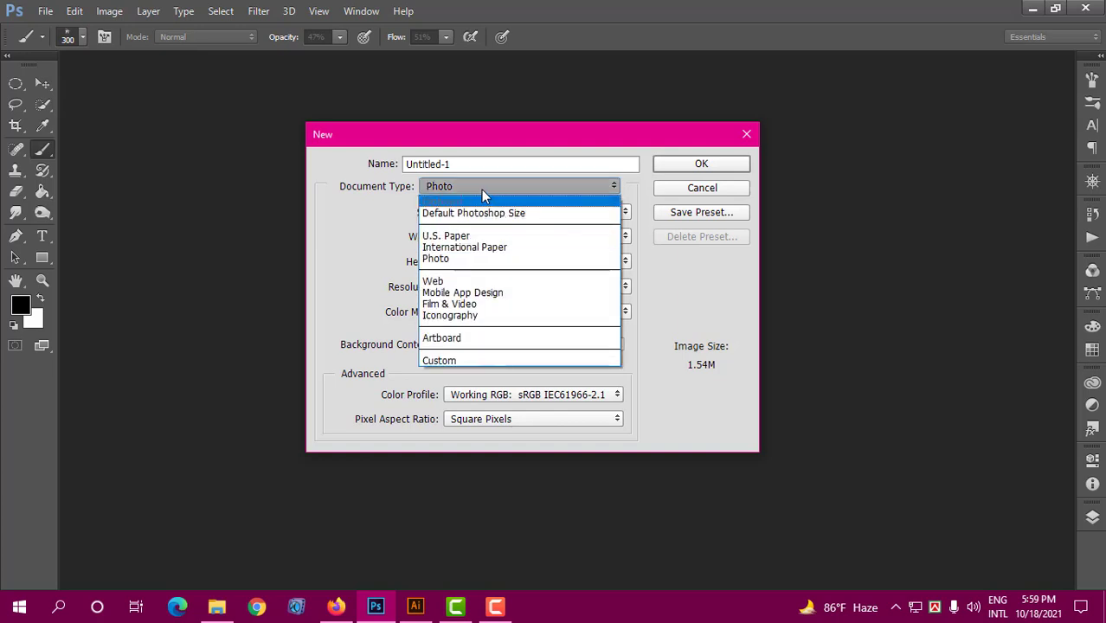
pyautogui.click(459, 362)
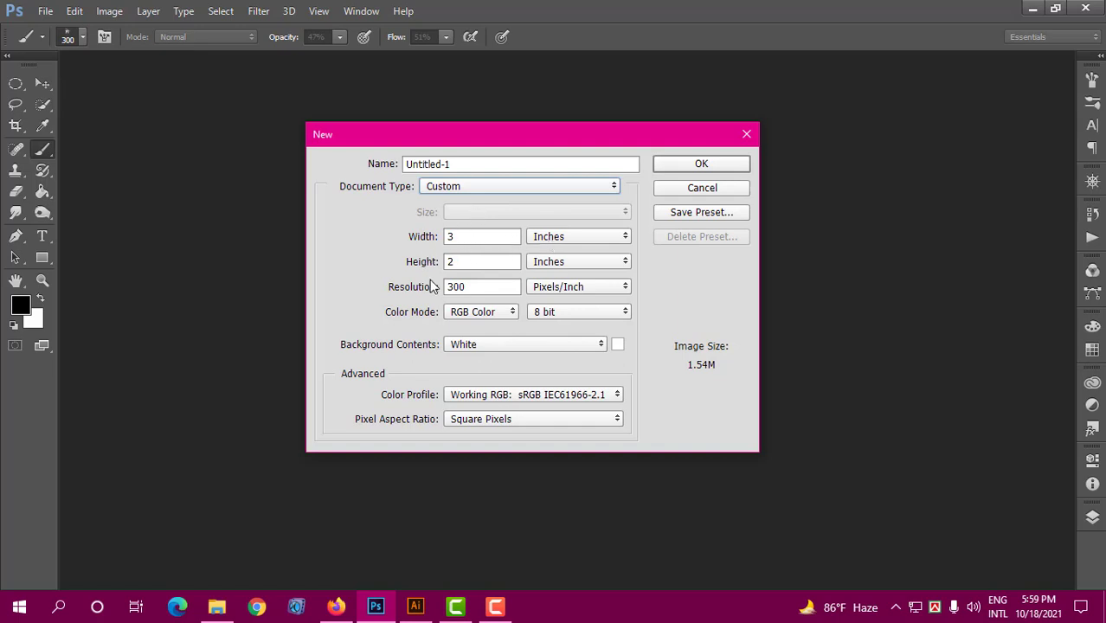
# Set units to Pixels at 900 × 600, resolution 300, and create the document
pyautogui.click(582, 241)
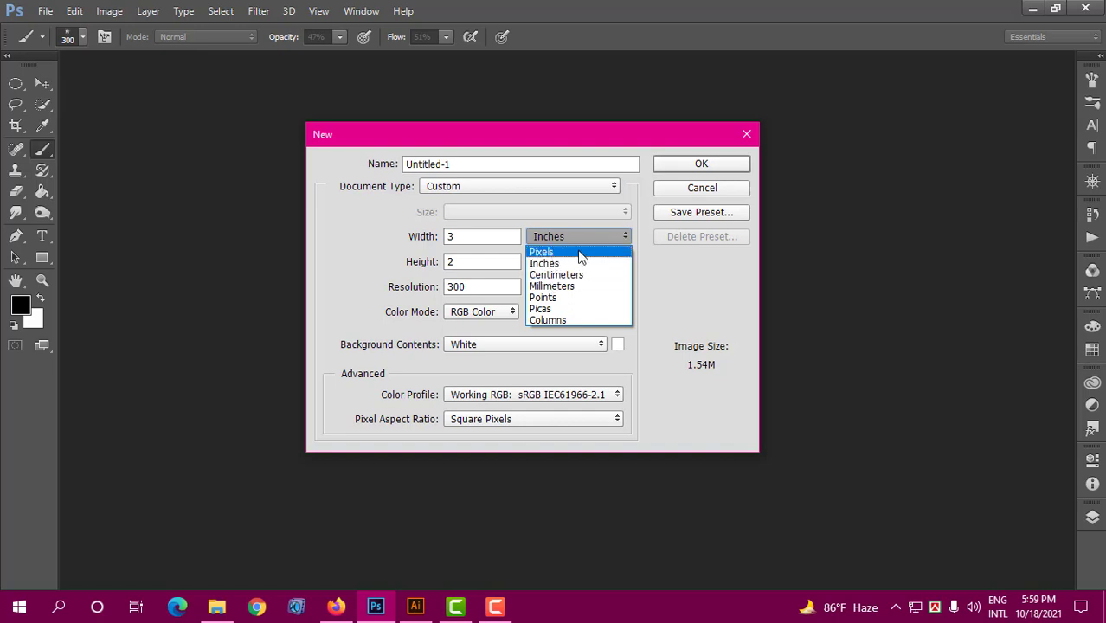
pyautogui.click(578, 253)
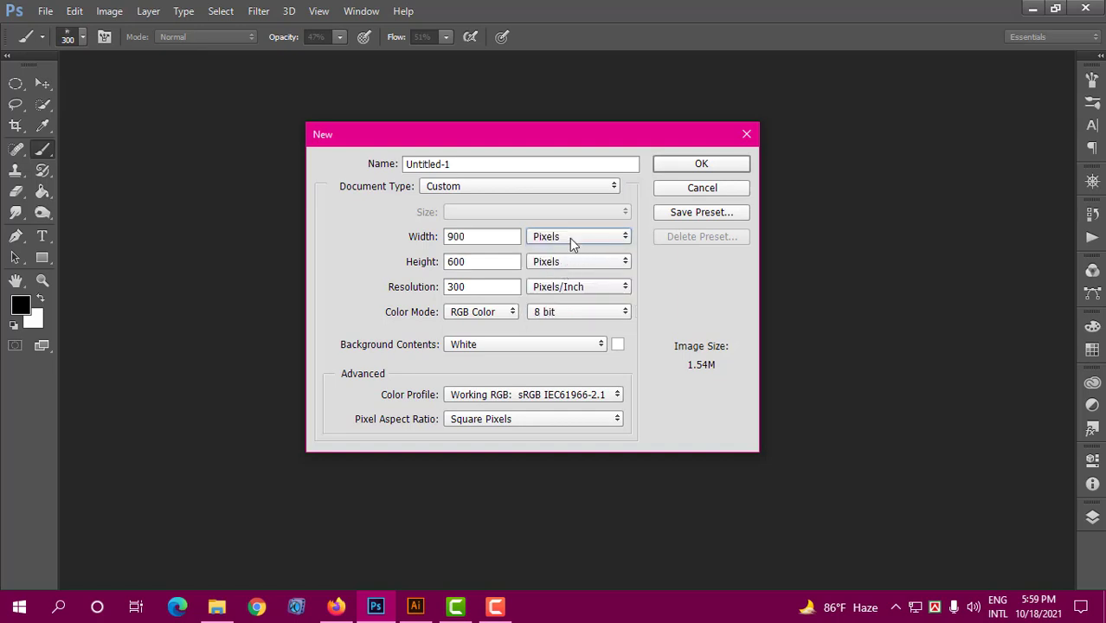
pyautogui.click(574, 242)
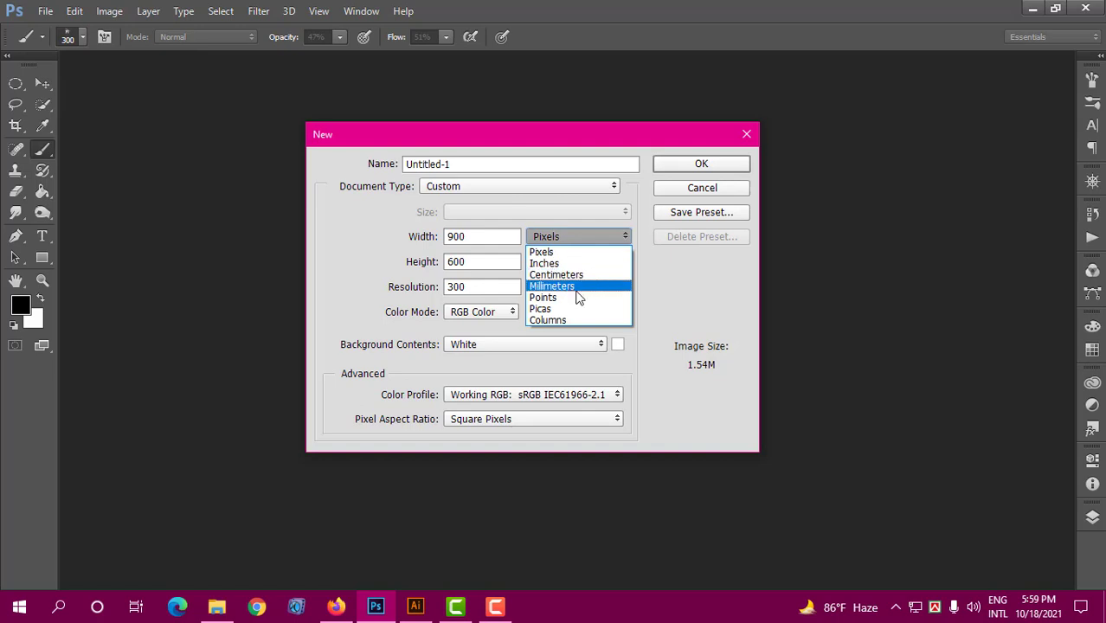
pyautogui.click(567, 235)
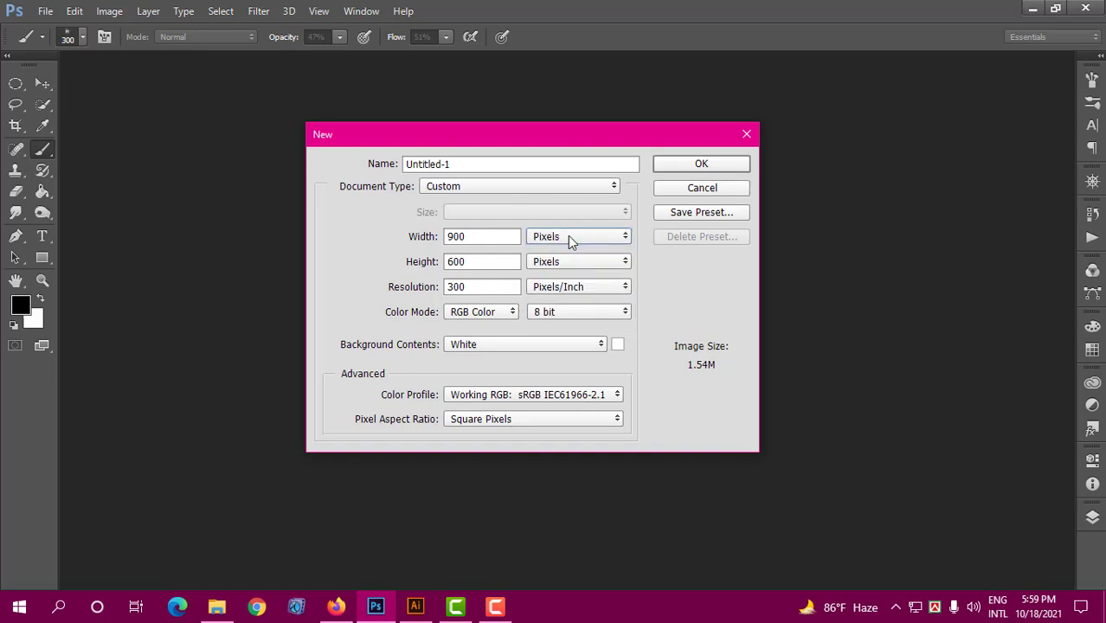
pyautogui.doubleClick(457, 237)
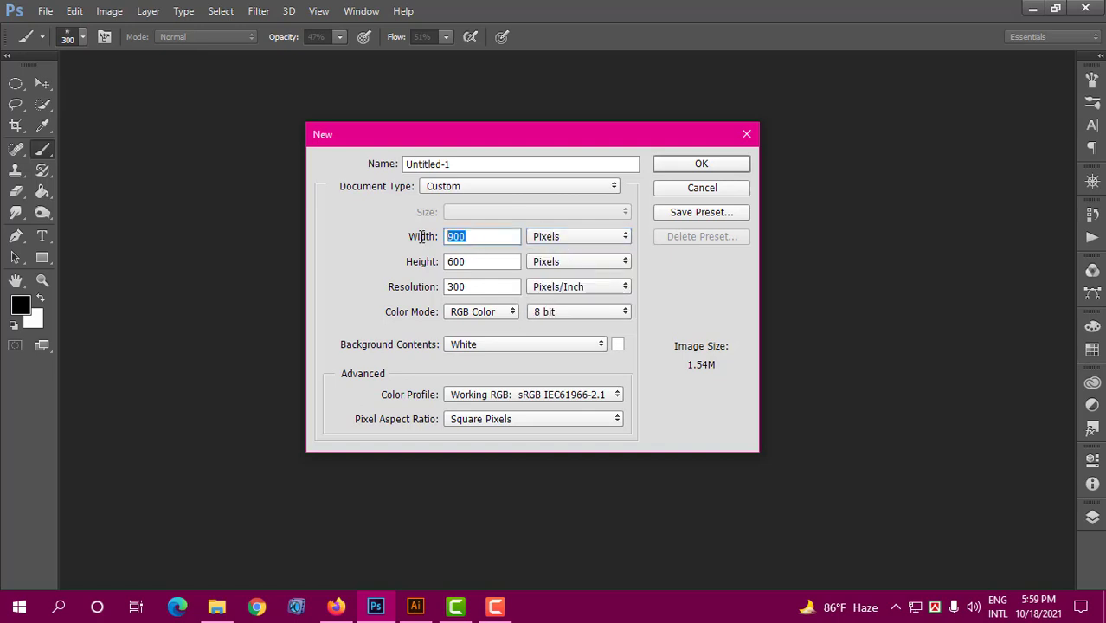
pyautogui.doubleClick(494, 286)
pyautogui.click(475, 286)
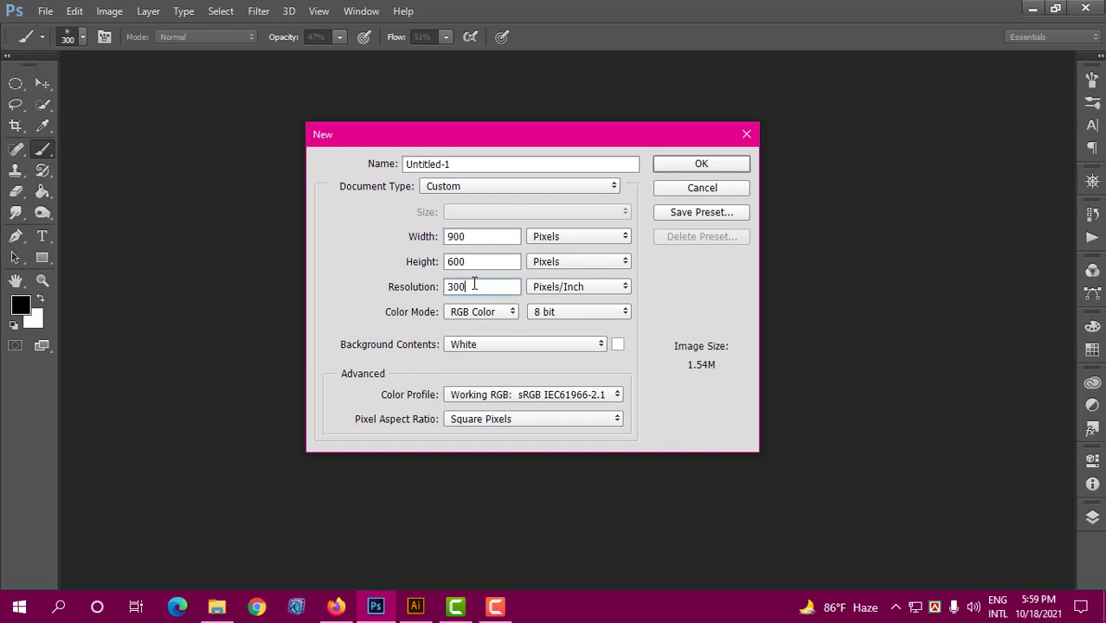
pyautogui.doubleClick(487, 287)
pyautogui.click(697, 164)
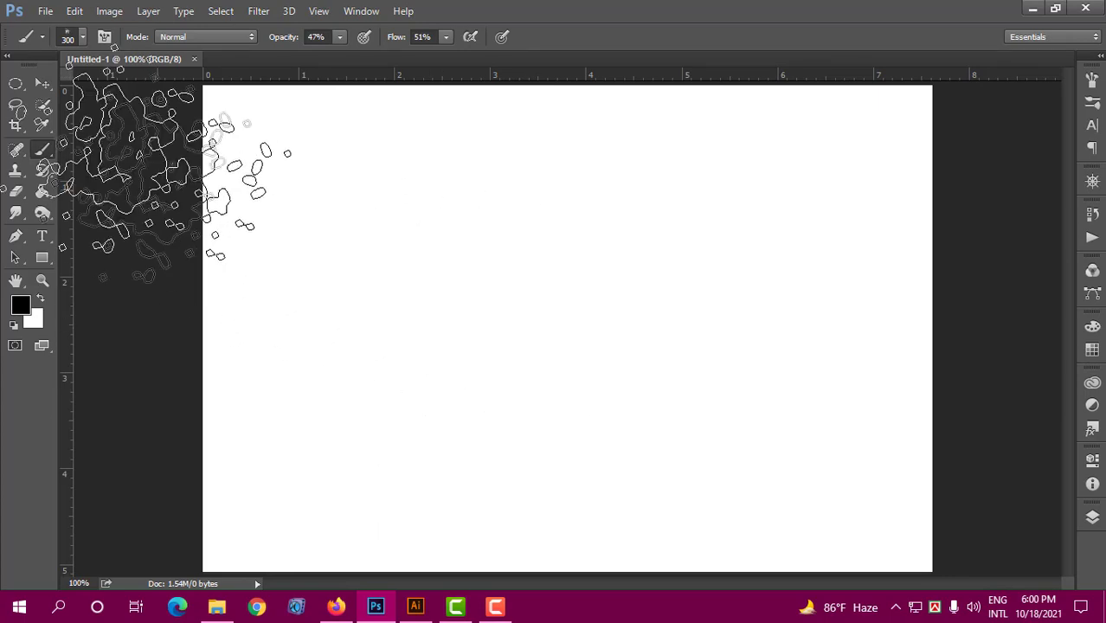
# Scrubby-zoom the blank Untitled-1 canvas out and back in with the Zoom tool
pyautogui.press('v')
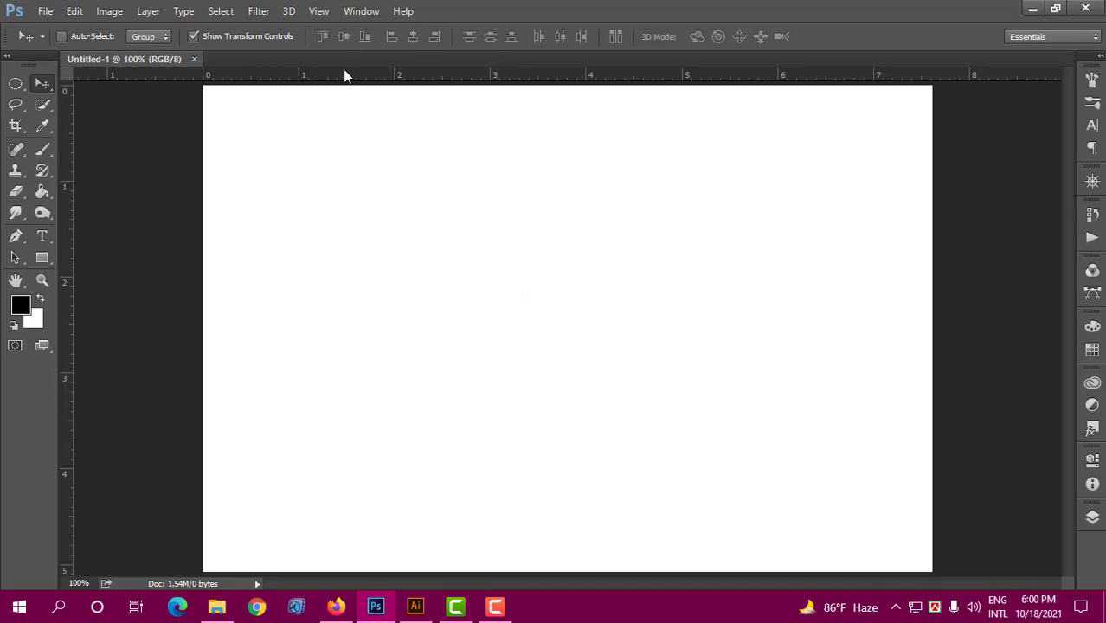
pyautogui.click(41, 280)
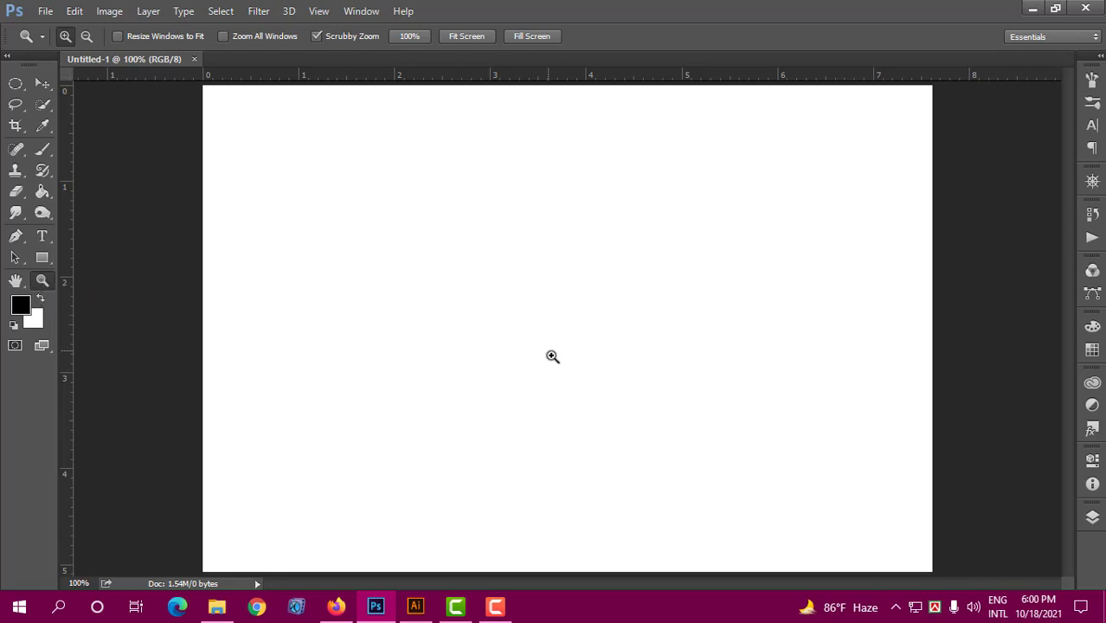
pyautogui.moveTo(580, 359)
pyautogui.mouseDown()
pyautogui.moveTo(560, 356)
pyautogui.moveTo(563, 325)
pyautogui.mouseUp()
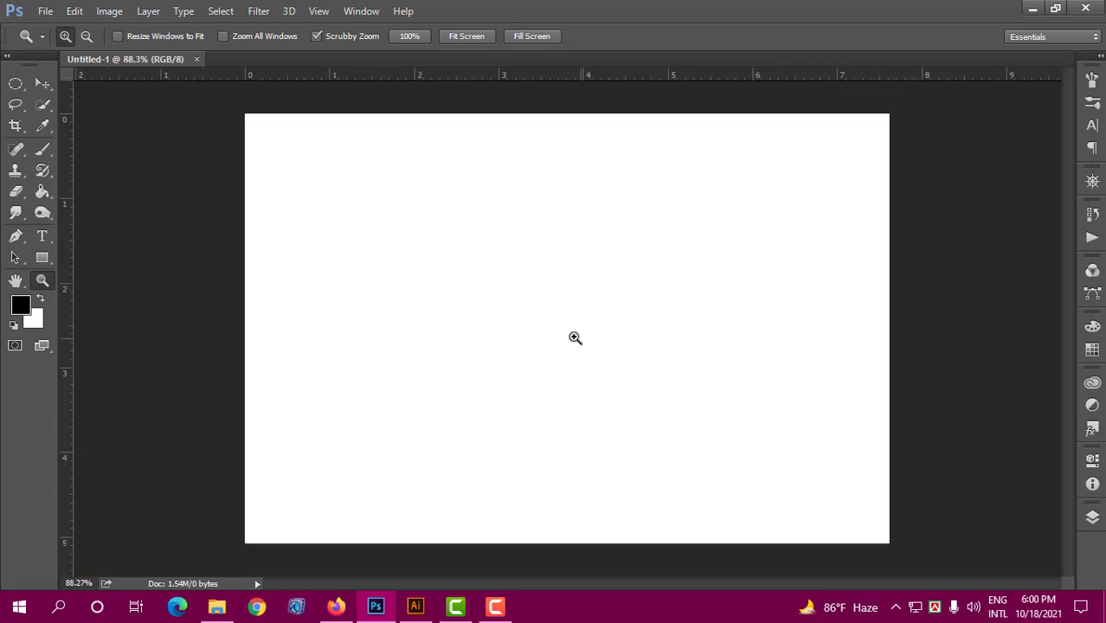
pyautogui.moveTo(563, 324)
pyautogui.mouseDown()
pyautogui.moveTo(625, 366)
pyautogui.moveTo(596, 360)
pyautogui.mouseUp()
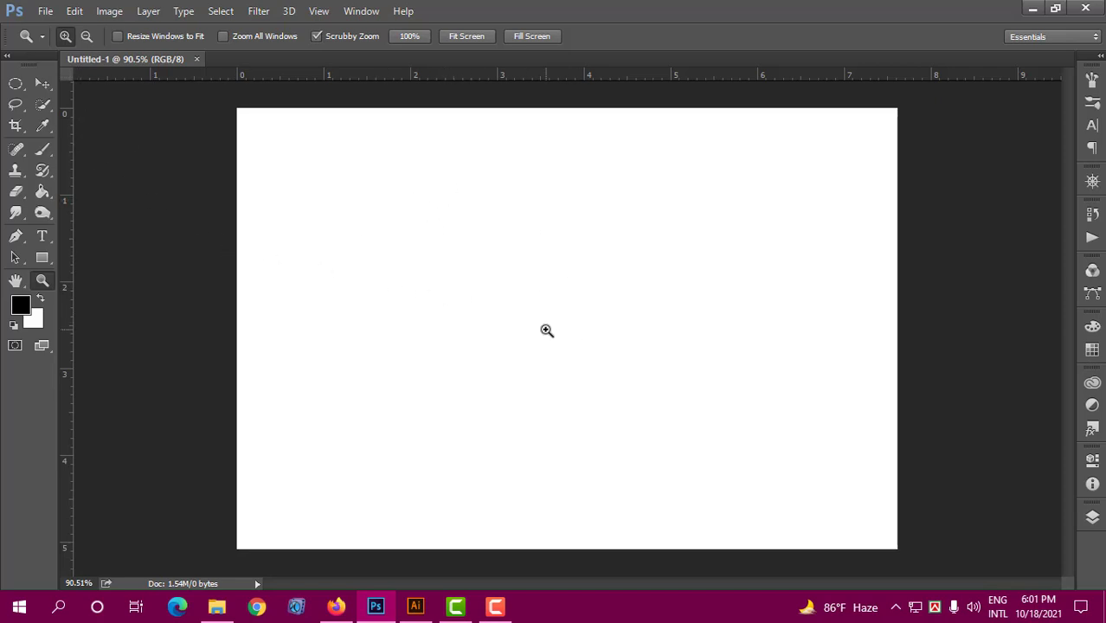
pyautogui.moveTo(541, 324)
pyautogui.mouseDown()
pyautogui.moveTo(619, 368)
pyautogui.moveTo(555, 333)
pyautogui.mouseUp()
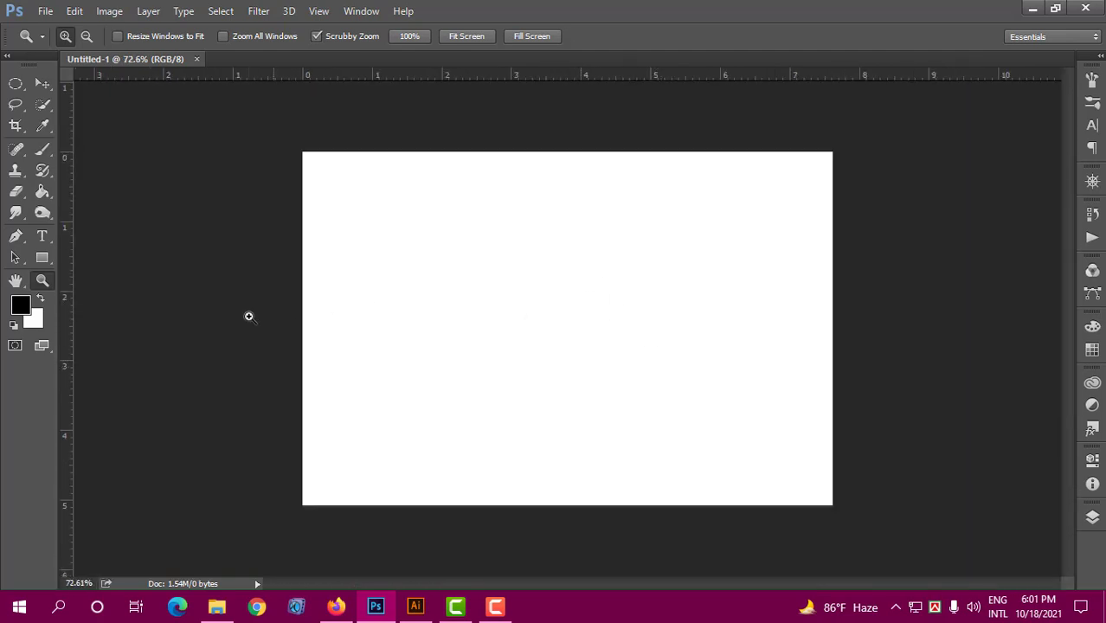
# Zoom the canvas in to 100% with the Zoom tool, then Alt-click out to 66.67%
pyautogui.click(545, 310)
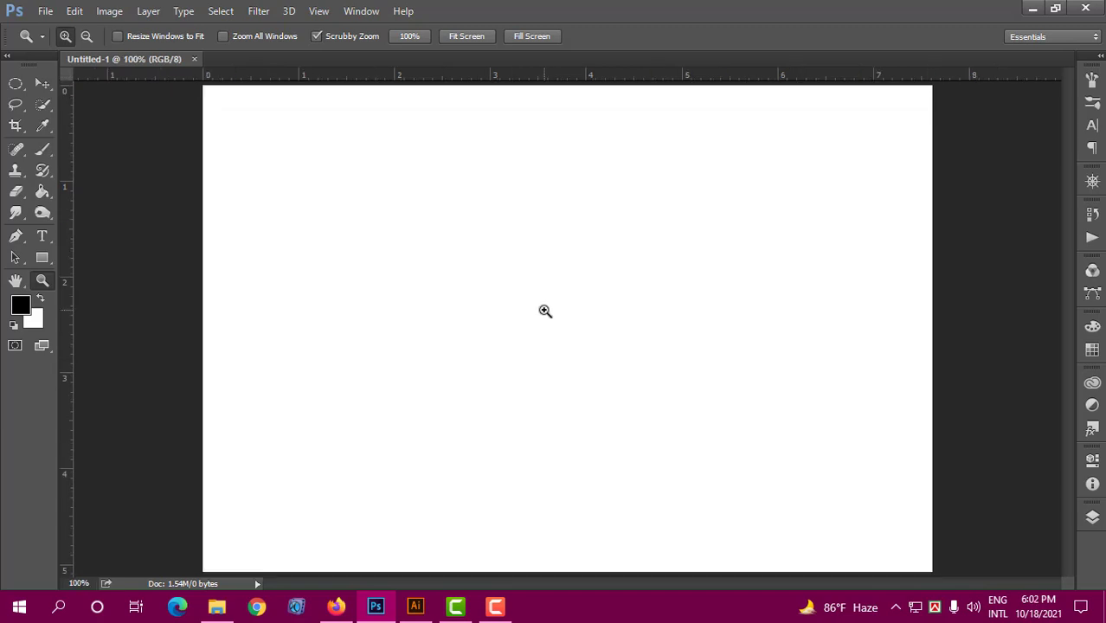
pyautogui.press('alt')
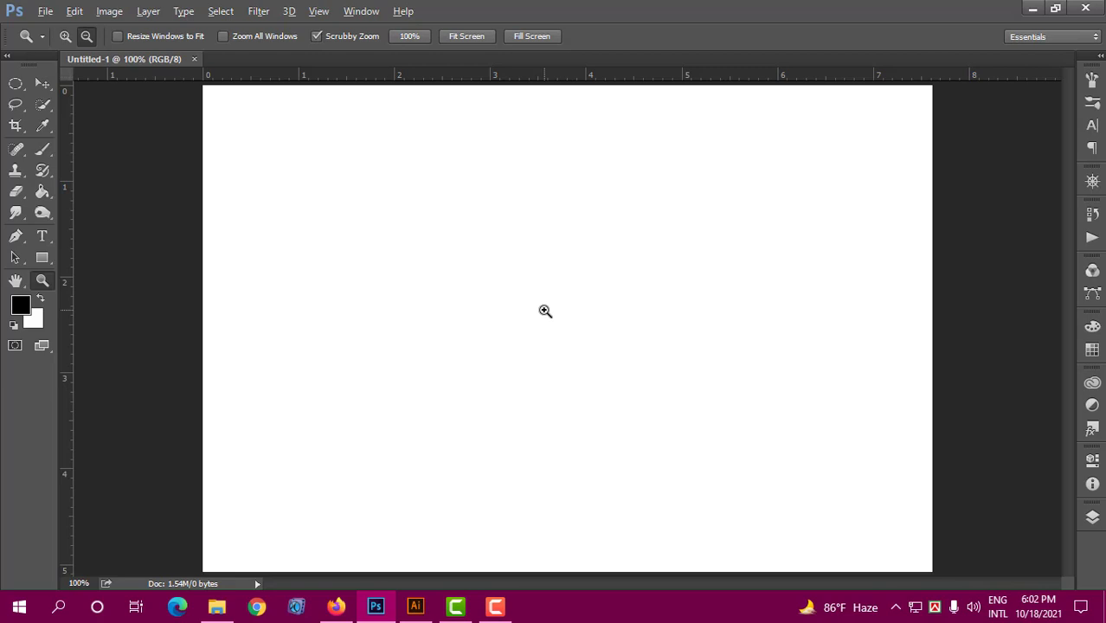
pyautogui.keyDown('alt'); pyautogui.click(544, 311); pyautogui.keyUp('alt')
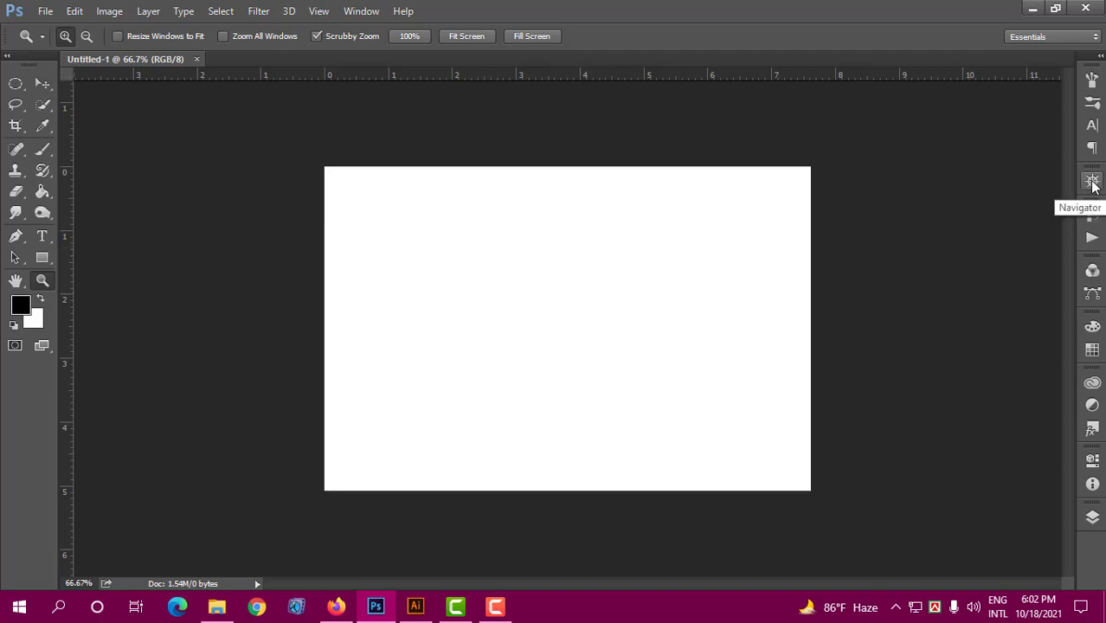
# Use the Navigator panel to zoom out to 33.33% and back to 66.67%
pyautogui.click(1092, 184)
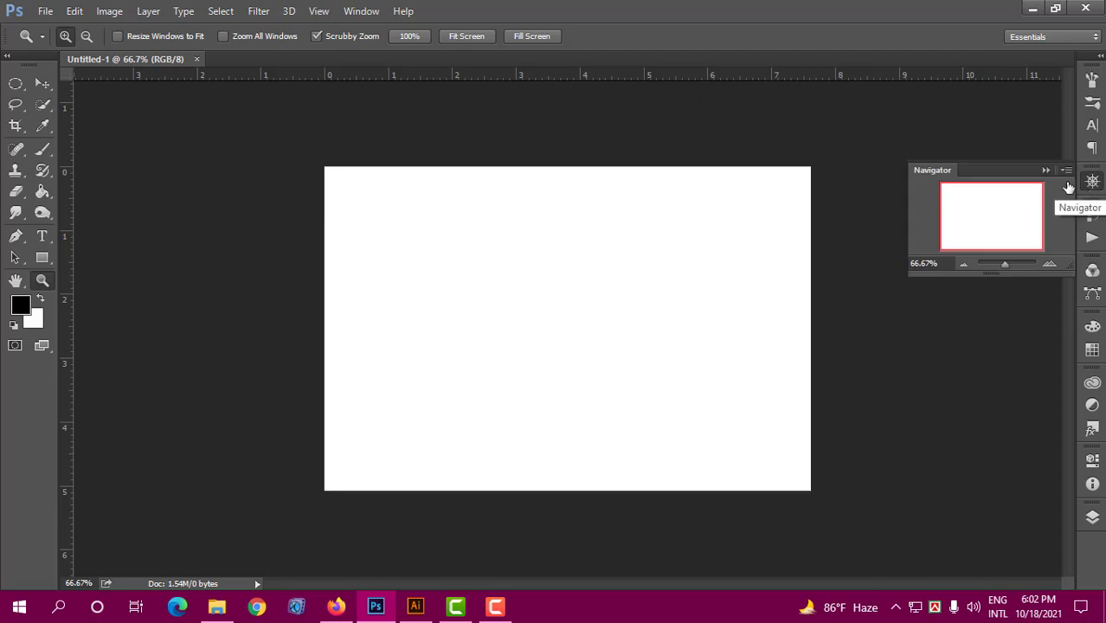
pyautogui.click(964, 264)
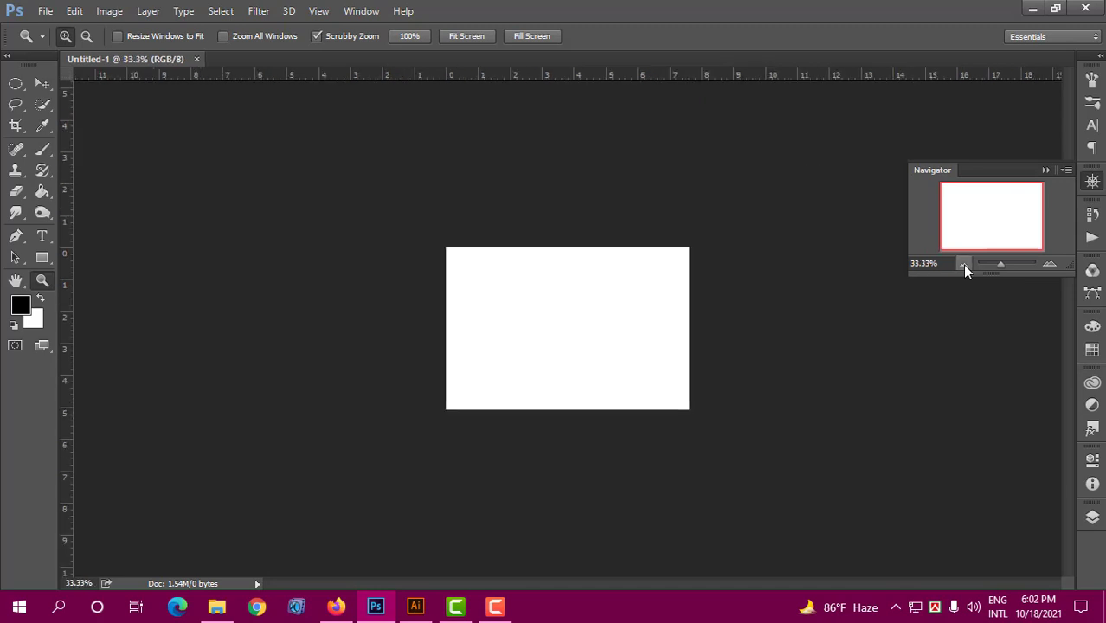
pyautogui.click(1050, 265)
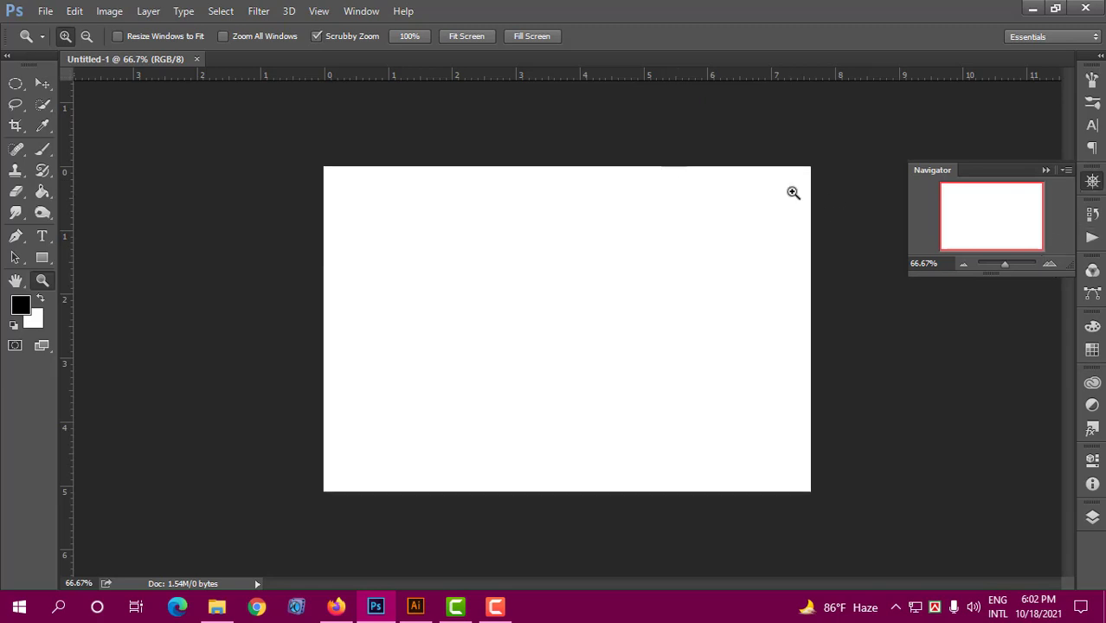
pyautogui.click(1093, 182)
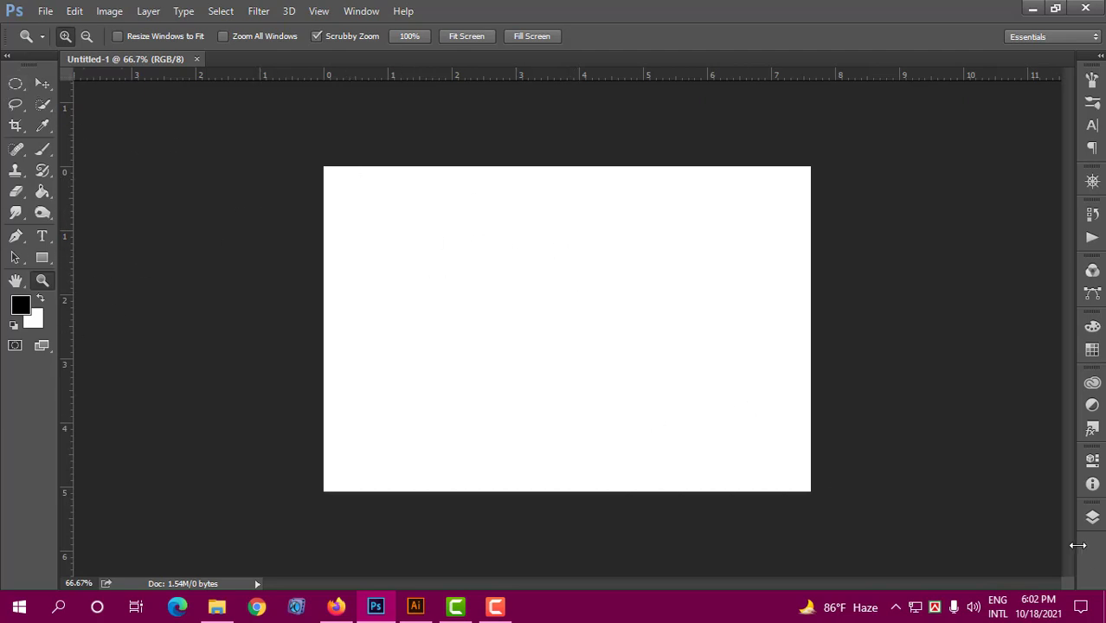
# Expand the Layers panel from the right dock to show the Background layer
pyautogui.click(1092, 518)
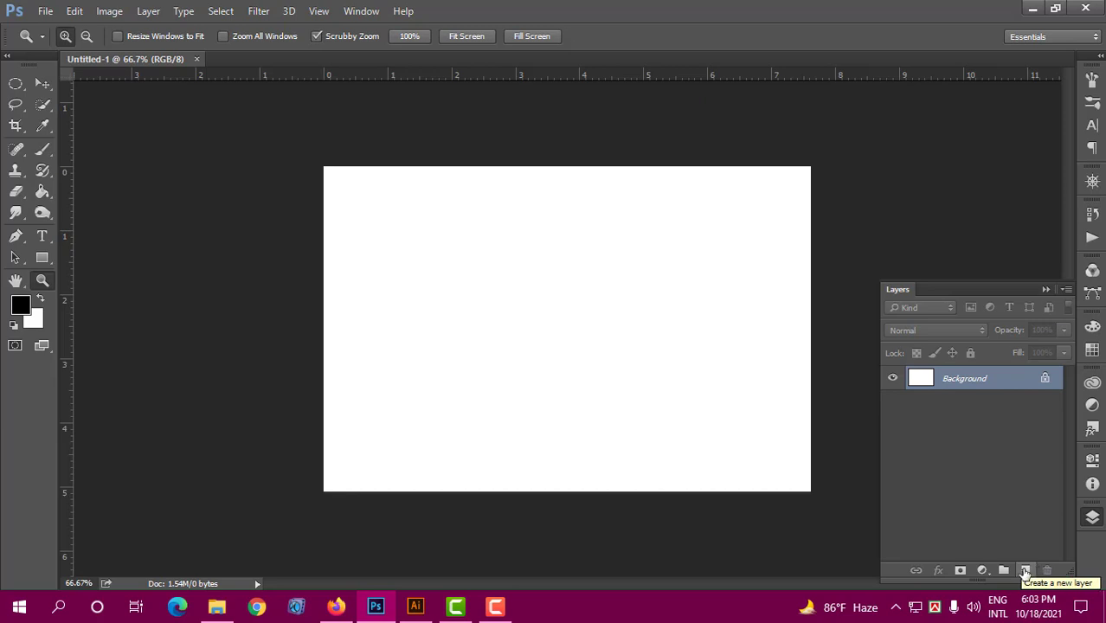
# Create Layer 1, then drag the Background layer to the trash to delete it
pyautogui.click(1025, 572)
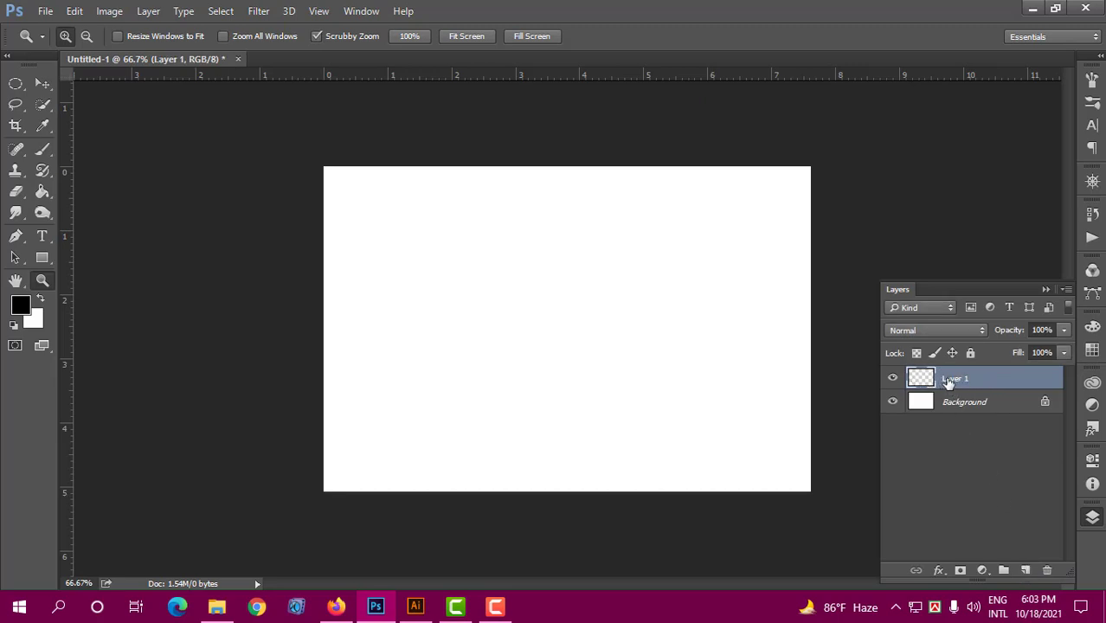
pyautogui.click(961, 404)
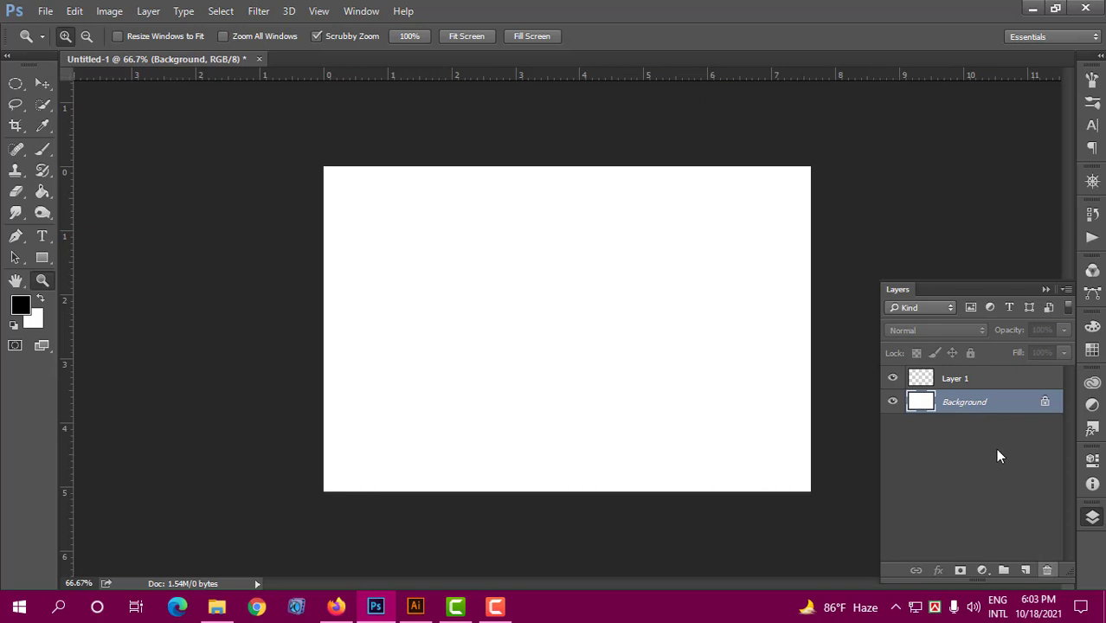
pyautogui.click(1048, 573)
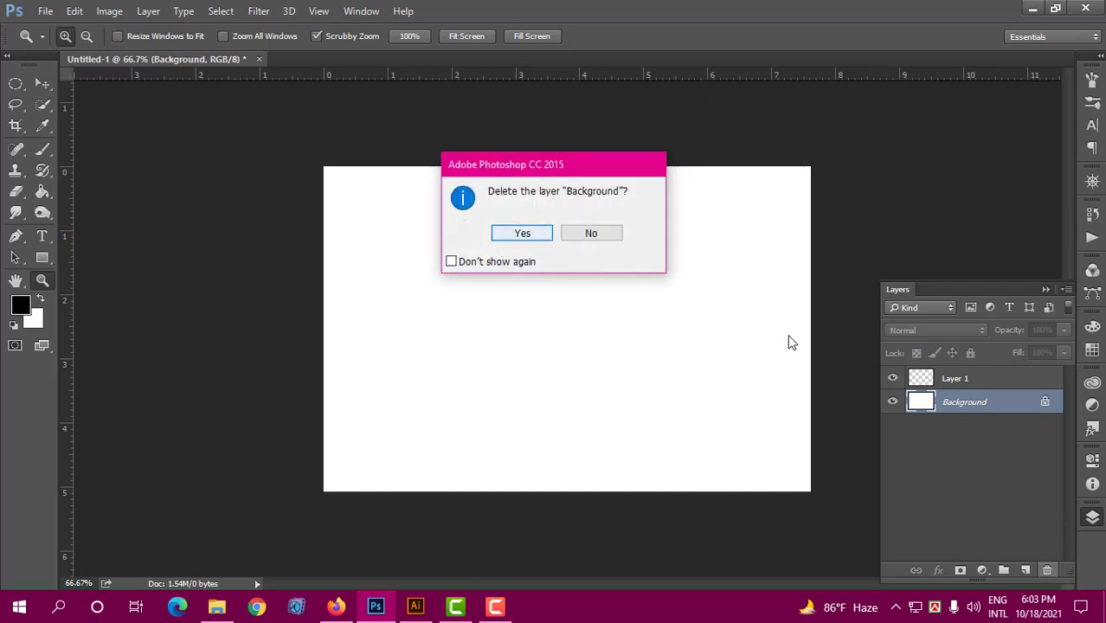
pyautogui.click(612, 242)
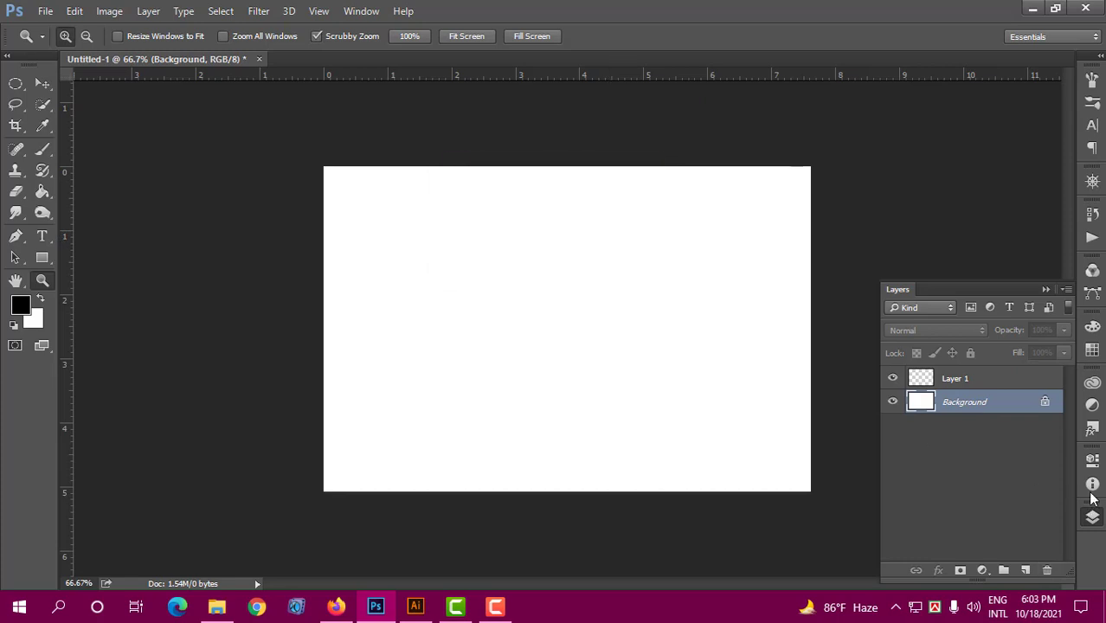
pyautogui.moveTo(977, 404); pyautogui.dragTo(1047, 569)
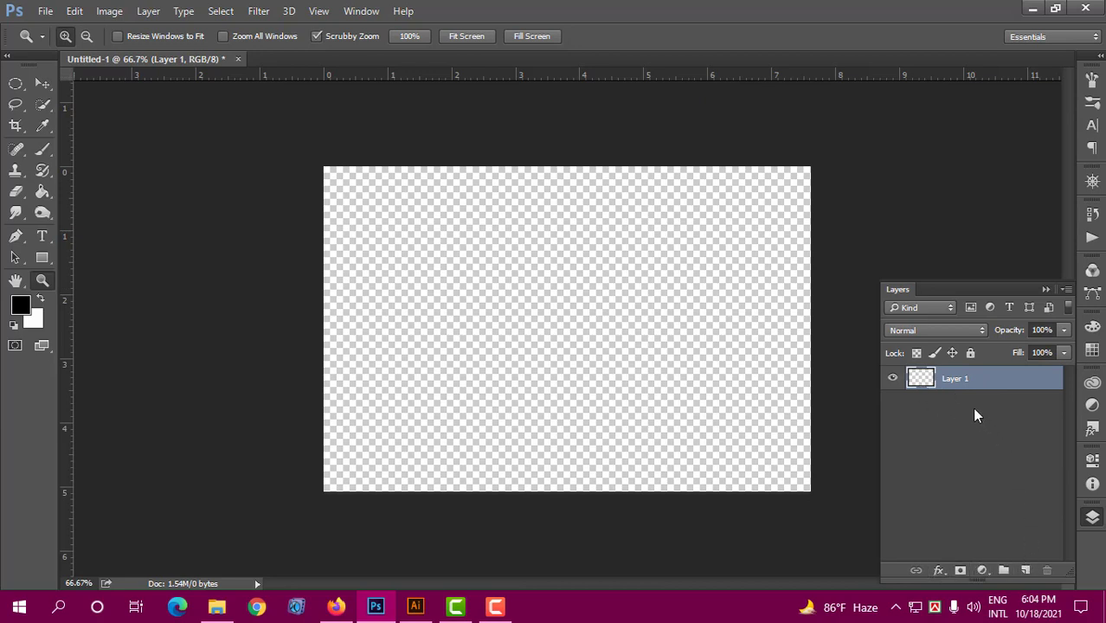
# Create a new Layer 2 above Layer 1 and collapse the Layers panel
pyautogui.click(1026, 570)
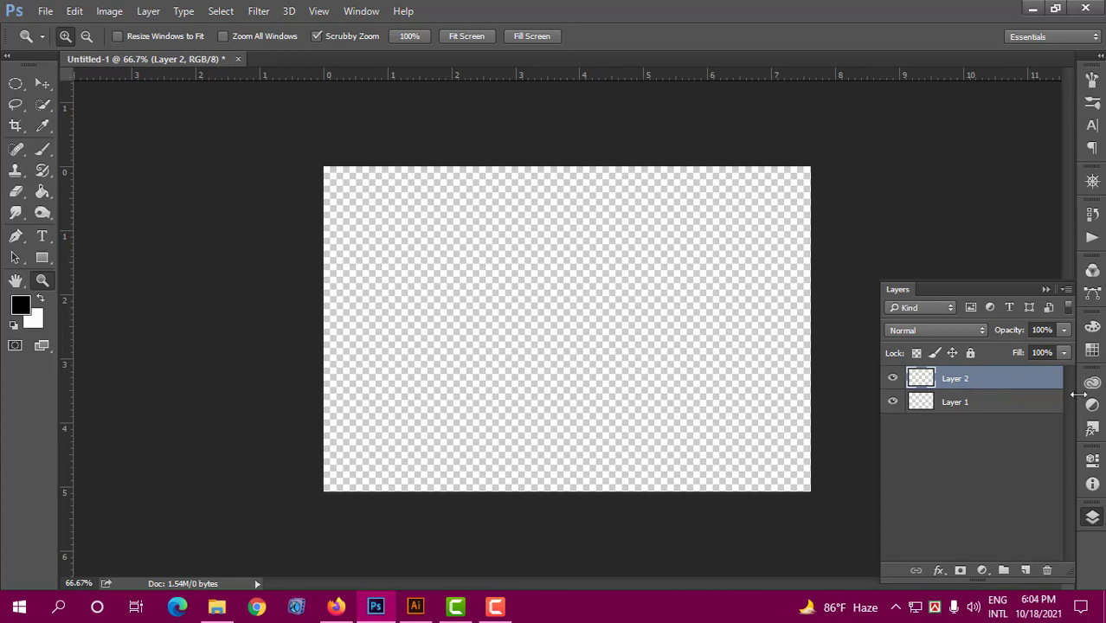
pyautogui.click(1092, 516)
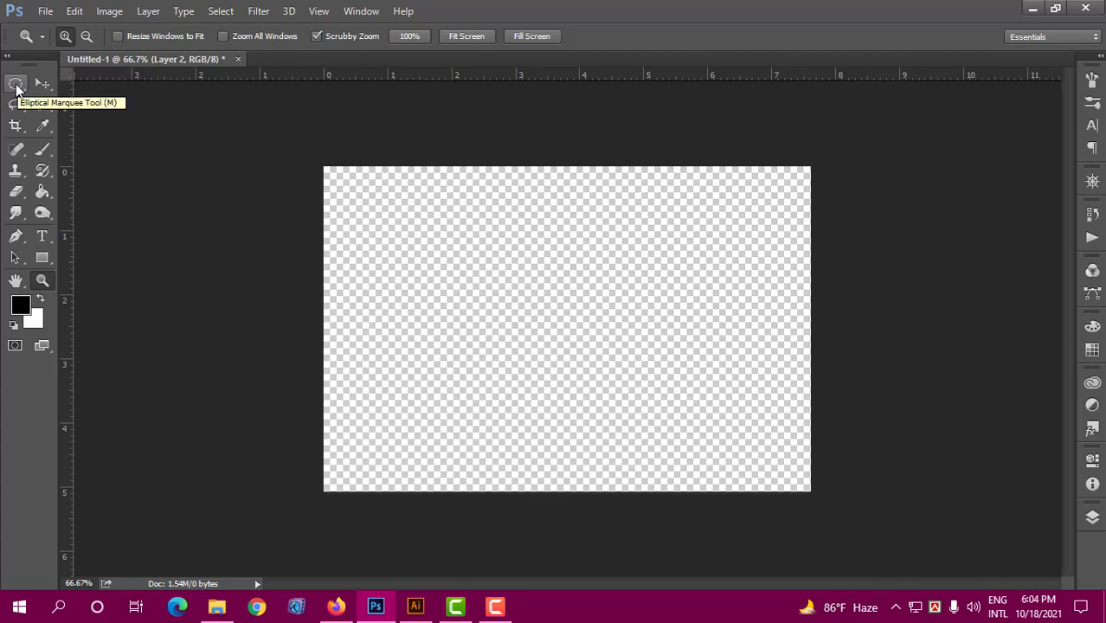
# Alternate between the Elliptical Marquee and Move tools, ending with Move active
pyautogui.click(18, 85)
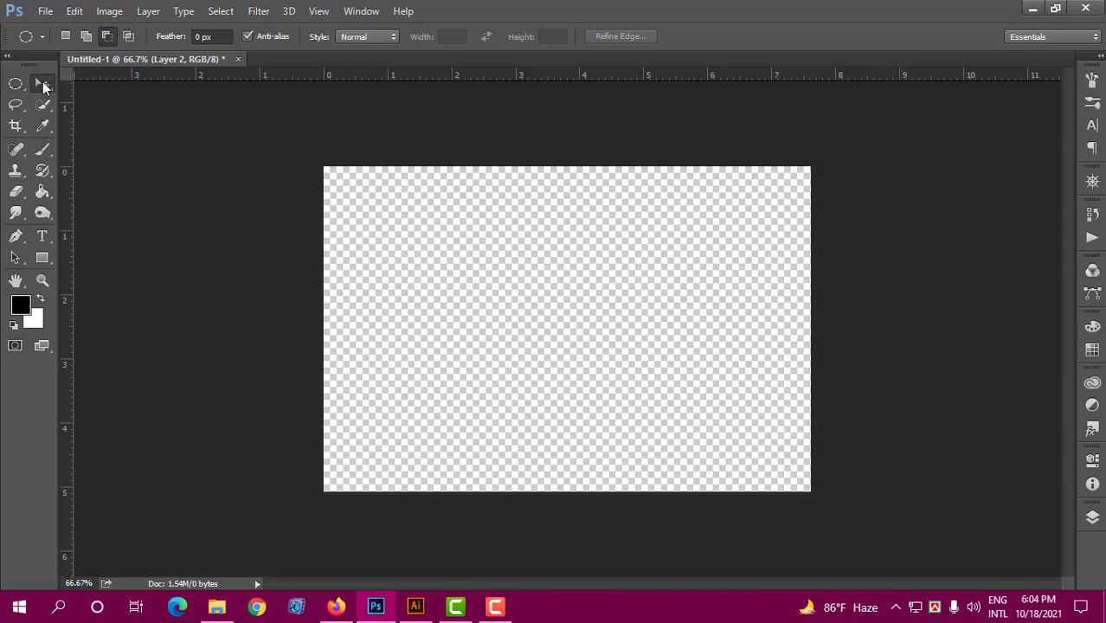
pyautogui.click(43, 82)
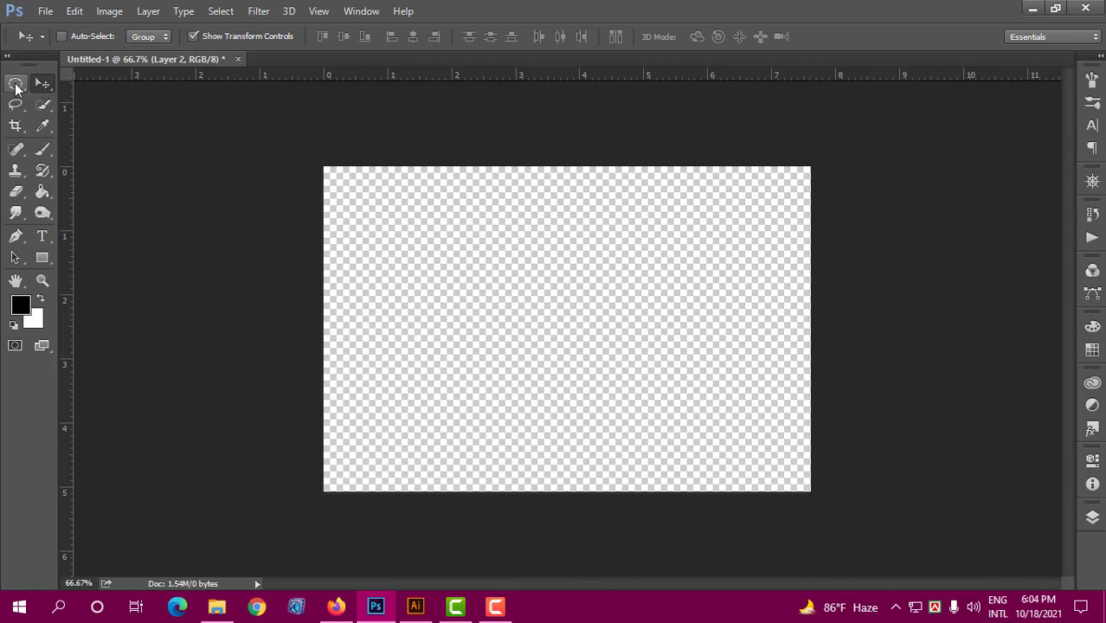
pyautogui.click(16, 84)
pyautogui.click(43, 82)
pyautogui.click(16, 84)
pyautogui.click(42, 82)
pyautogui.click(16, 84)
pyautogui.click(42, 81)
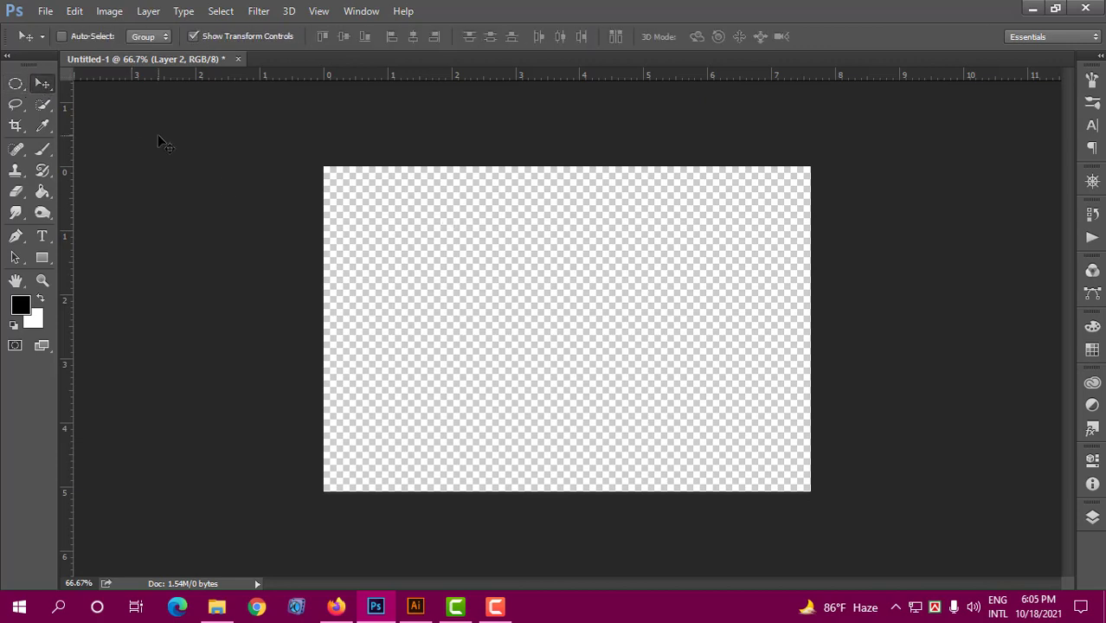